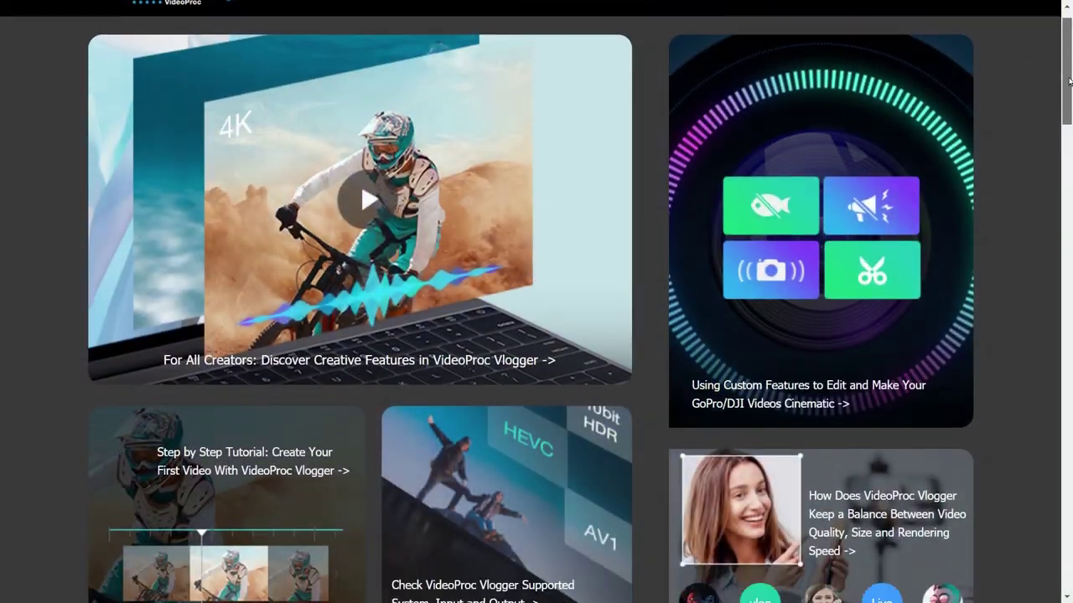
Scroll down to Get Started and open the Install and Activate guide page.
{"action": "scroll", "coordinate": [824, 136], "scroll_direction": "down", "scroll_amount": 5}
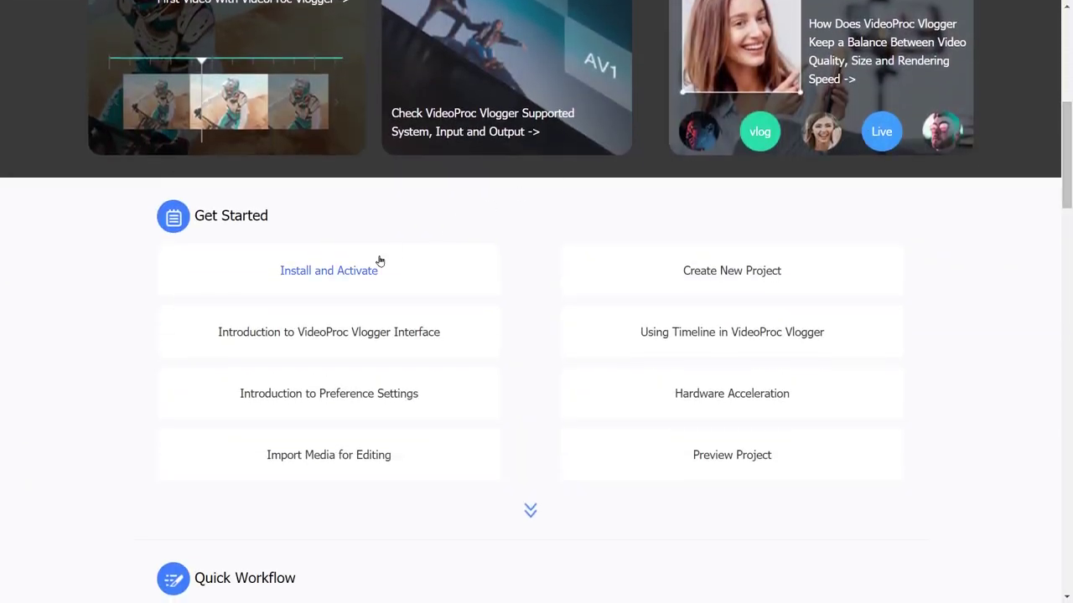
{"action": "left_click", "coordinate": [378, 261]}
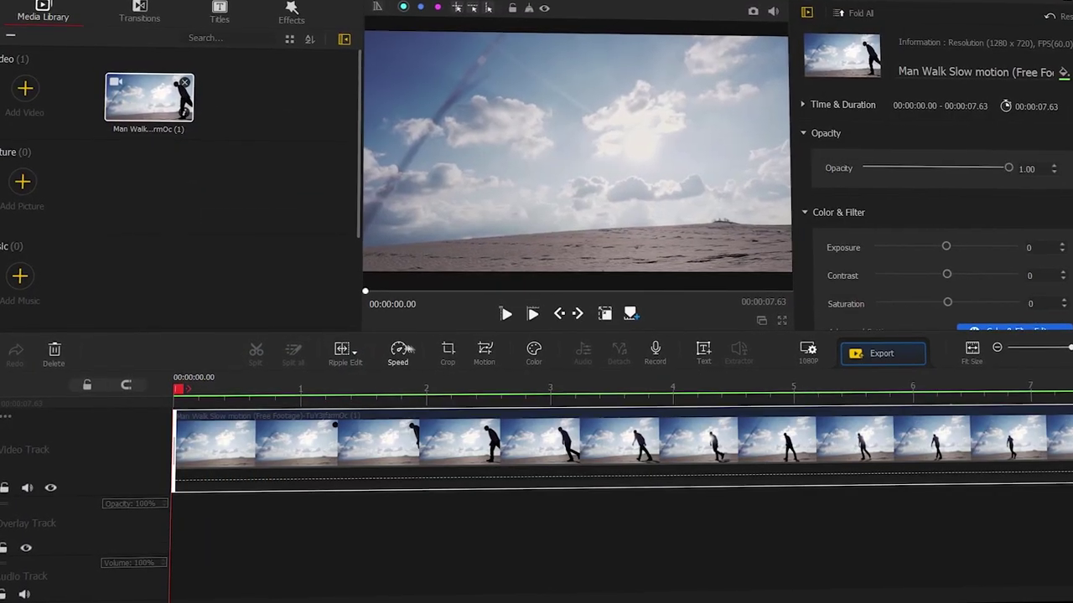
Apply and preview the Flow speed preset on the man-walking clip.
{"action": "left_click", "coordinate": [393, 352]}
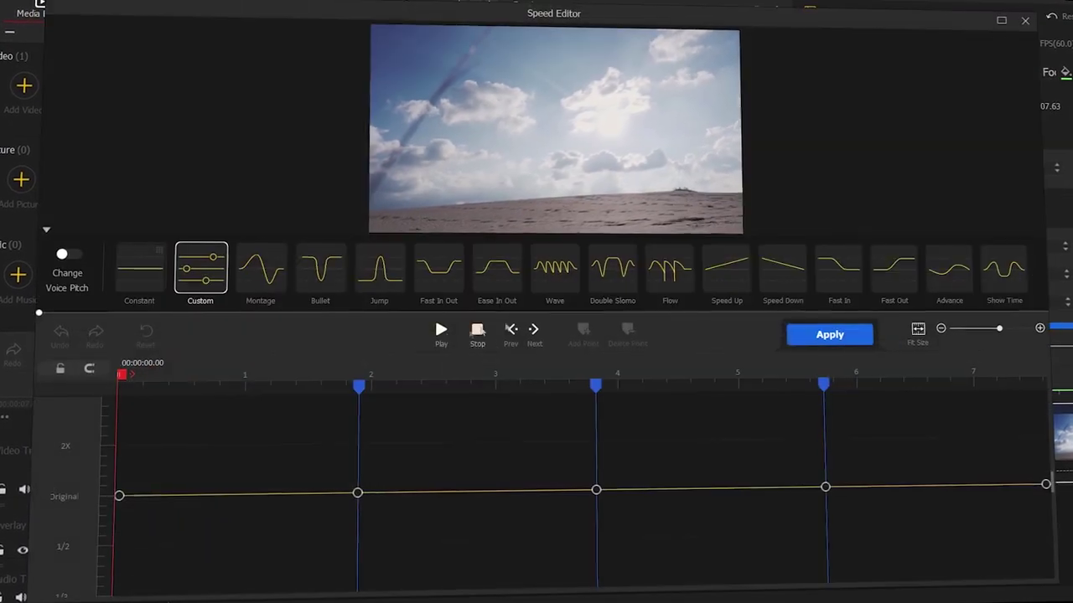
{"action": "left_click", "coordinate": [670, 268]}
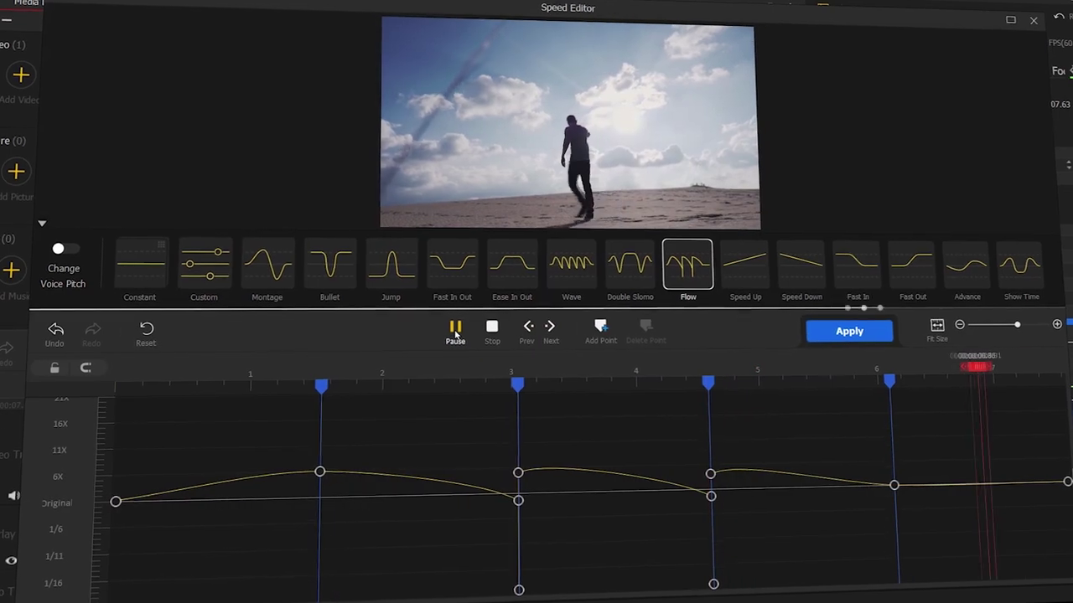
{"action": "left_click", "coordinate": [484, 328]}
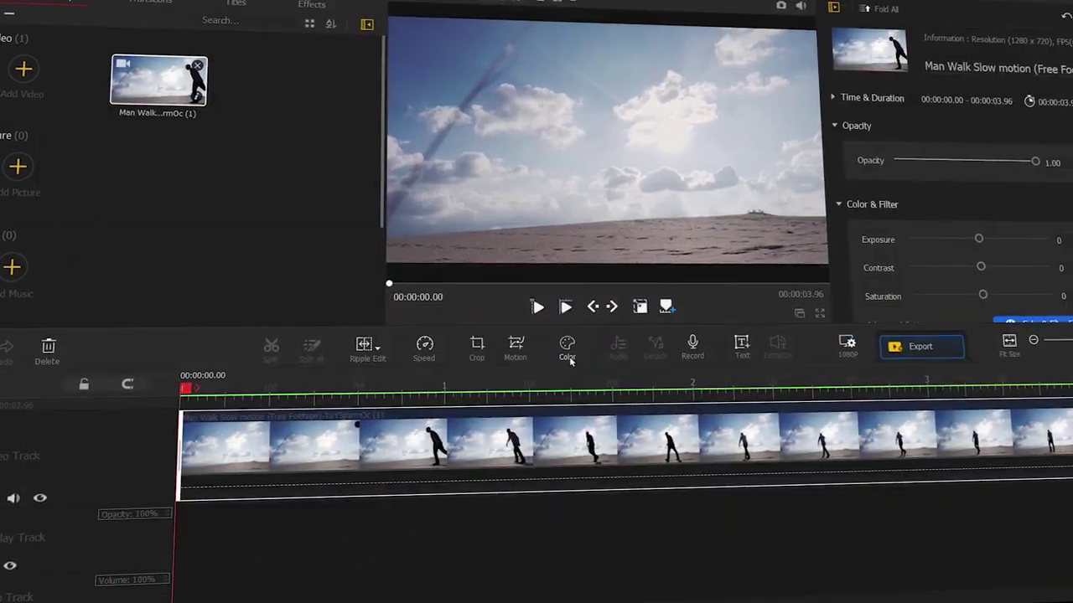
Grade the clip with the Cinematic8 colour preset and preview it.
{"action": "left_click", "coordinate": [569, 356]}
{"action": "left_click_drag", "start_coordinate": [326, 76], "coordinate": [334, 426]}
{"action": "left_click", "coordinate": [174, 510]}
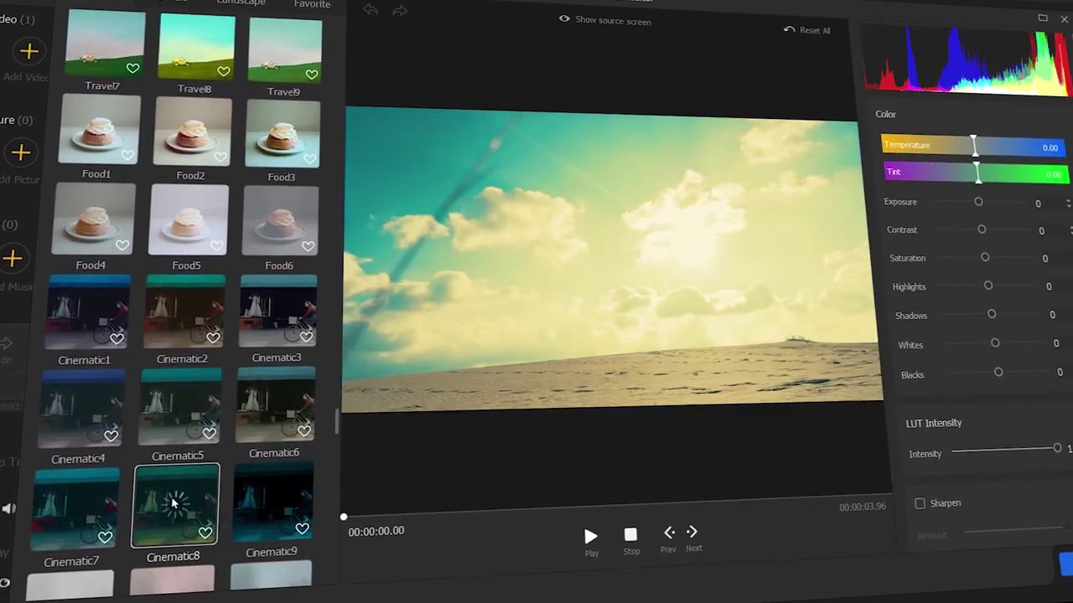
{"action": "left_click", "coordinate": [576, 535]}
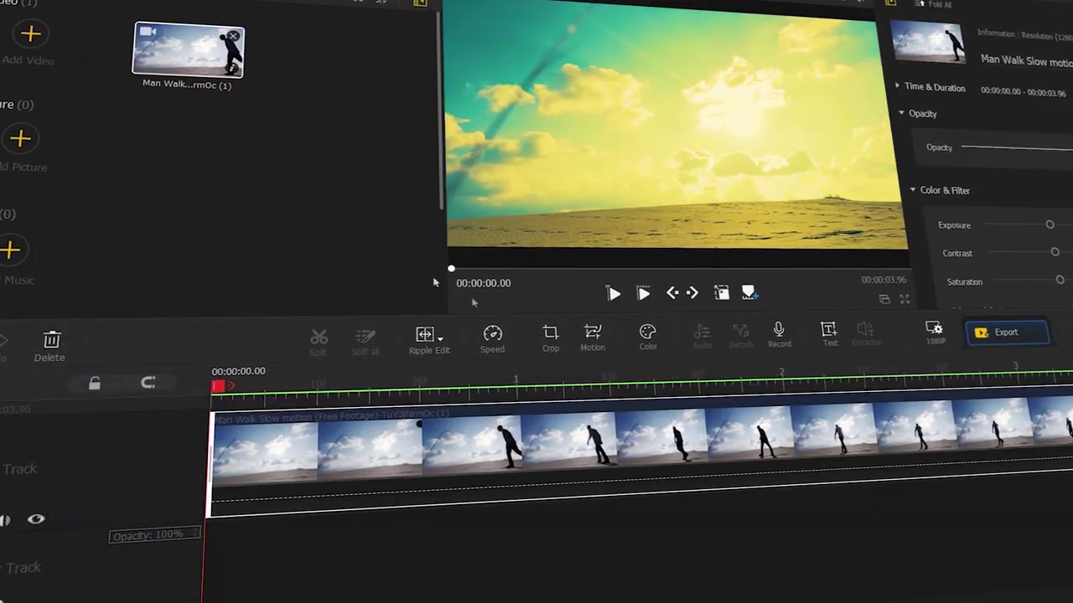
Add the Color Glitch filter to the timeline and play the result.
{"action": "left_click", "coordinate": [285, 3]}
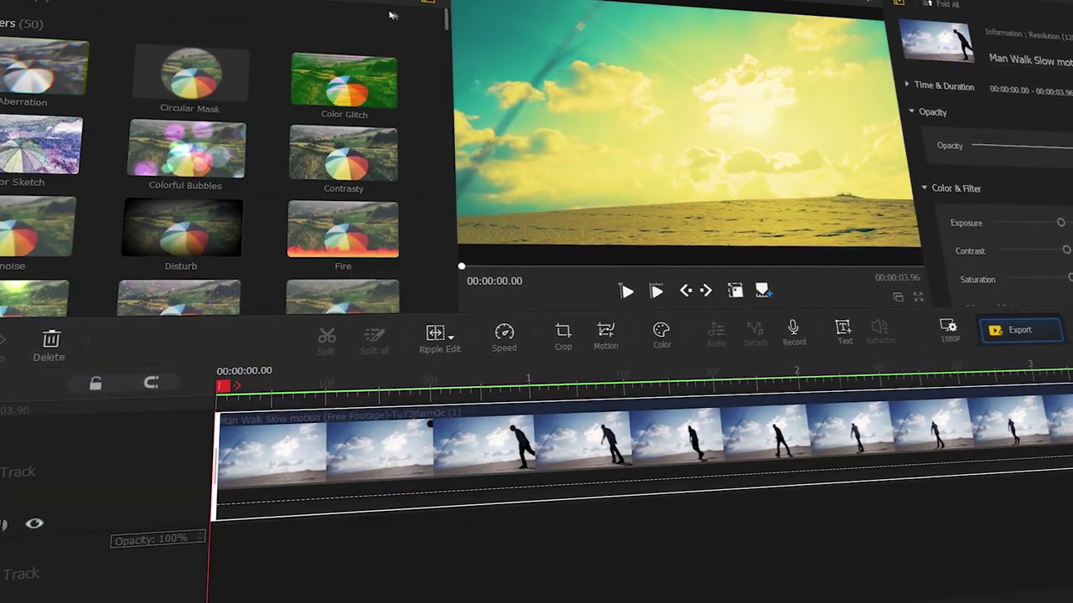
{"action": "left_click_drag", "start_coordinate": [343, 79], "coordinate": [273, 578]}
{"action": "left_click", "coordinate": [639, 289]}
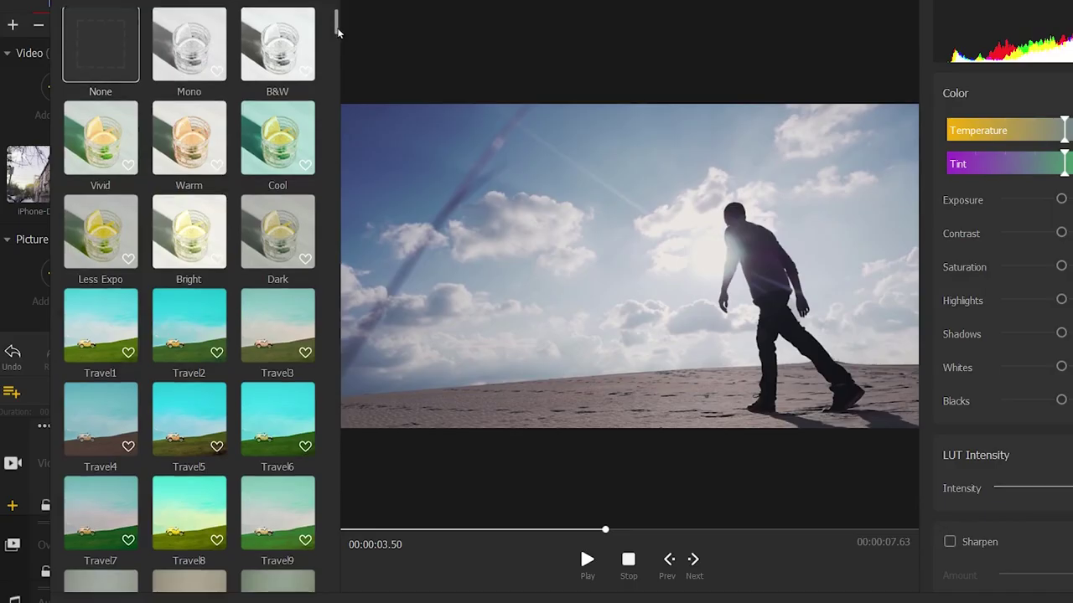
{"action": "left_click_drag", "start_coordinate": [338, 24], "coordinate": [350, 508]}
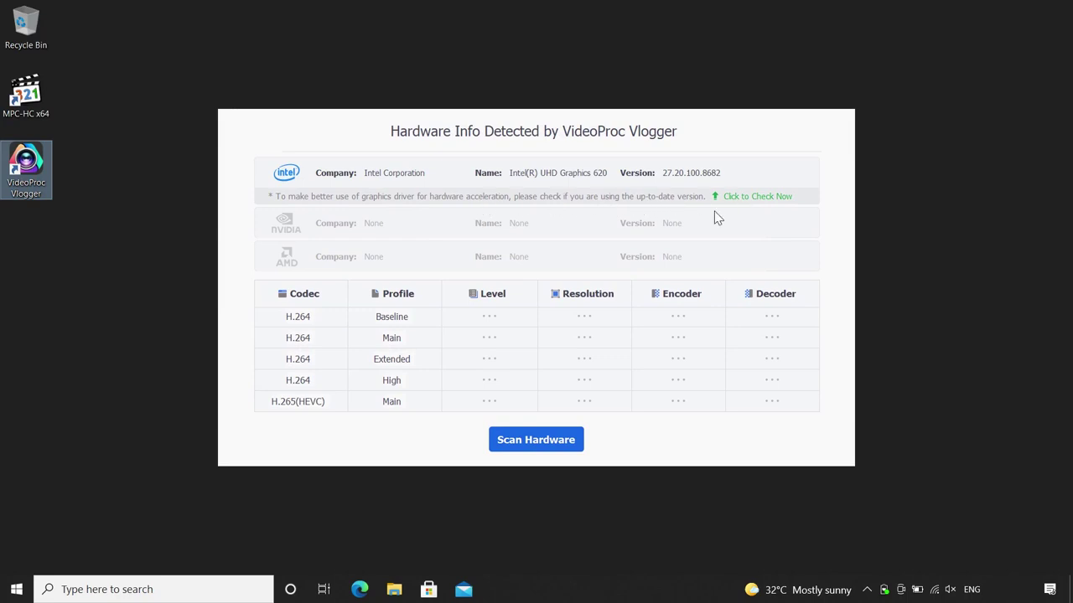
Scan for Intel H.264/H.265 hardware acceleration, then continue into the empty editor.
{"action": "left_click", "coordinate": [550, 444]}
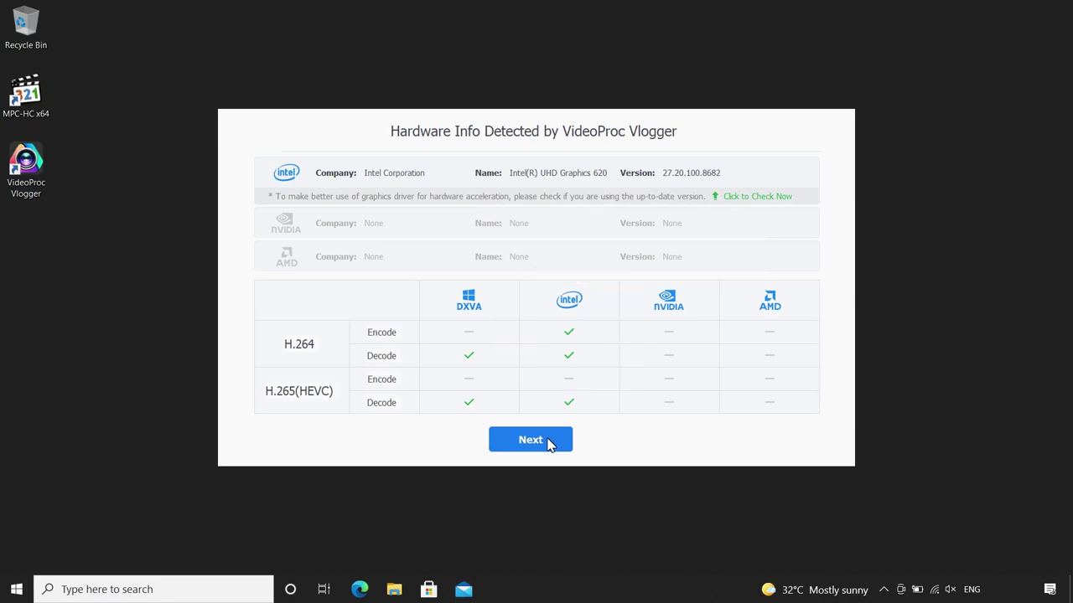
{"action": "left_click", "coordinate": [549, 442]}
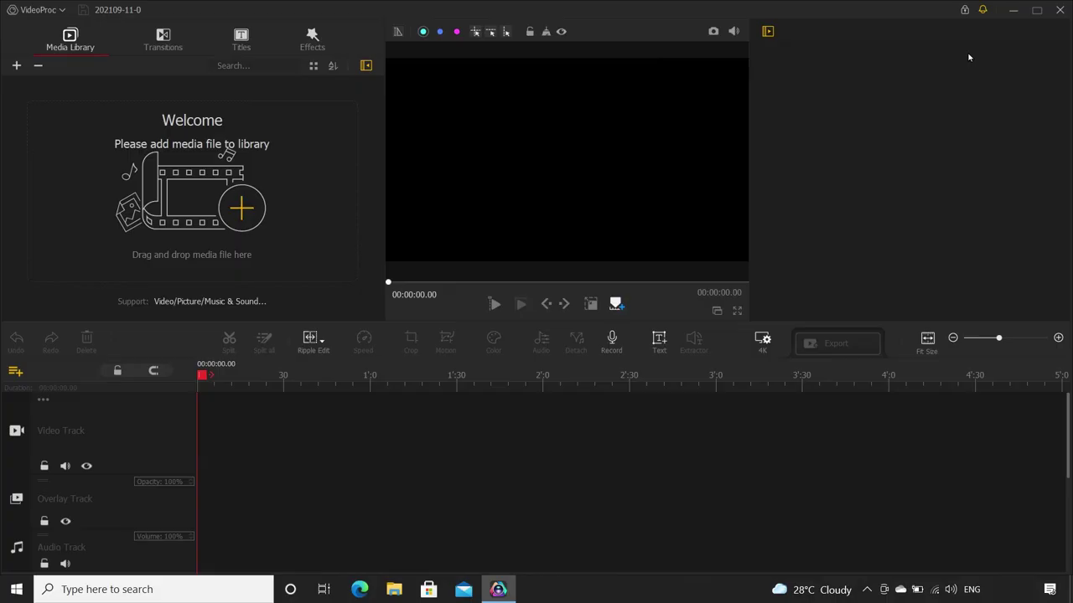
Open a sample clip in MPC-HC and check its properties for Dolby TrueHD with Dolby Atmos audio.
{"action": "left_click", "coordinate": [1011, 10]}
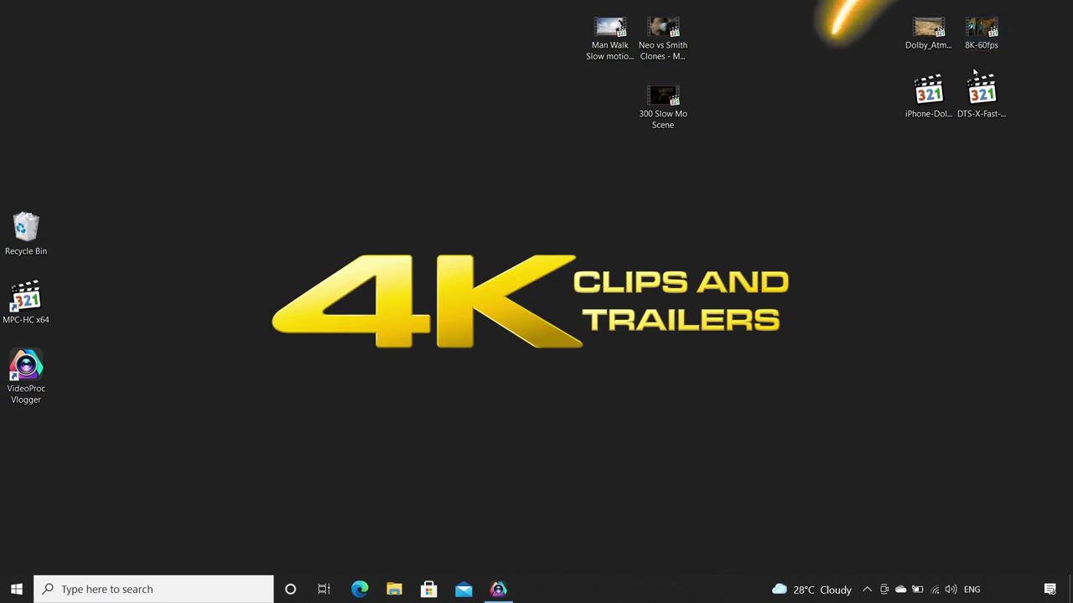
{"action": "left_click", "coordinate": [924, 36]}
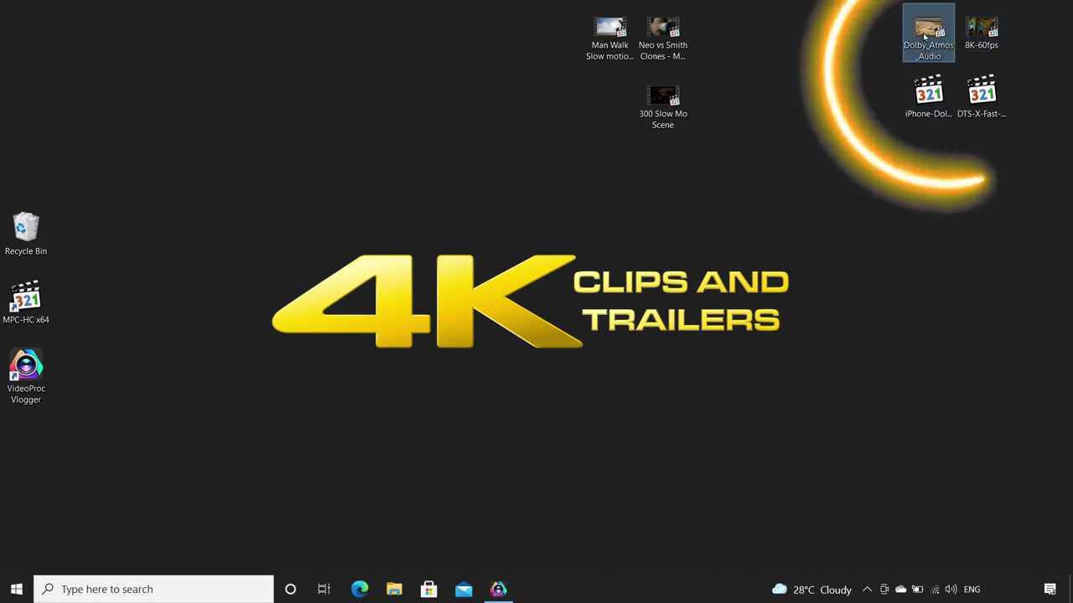
{"action": "left_click", "coordinate": [978, 87]}
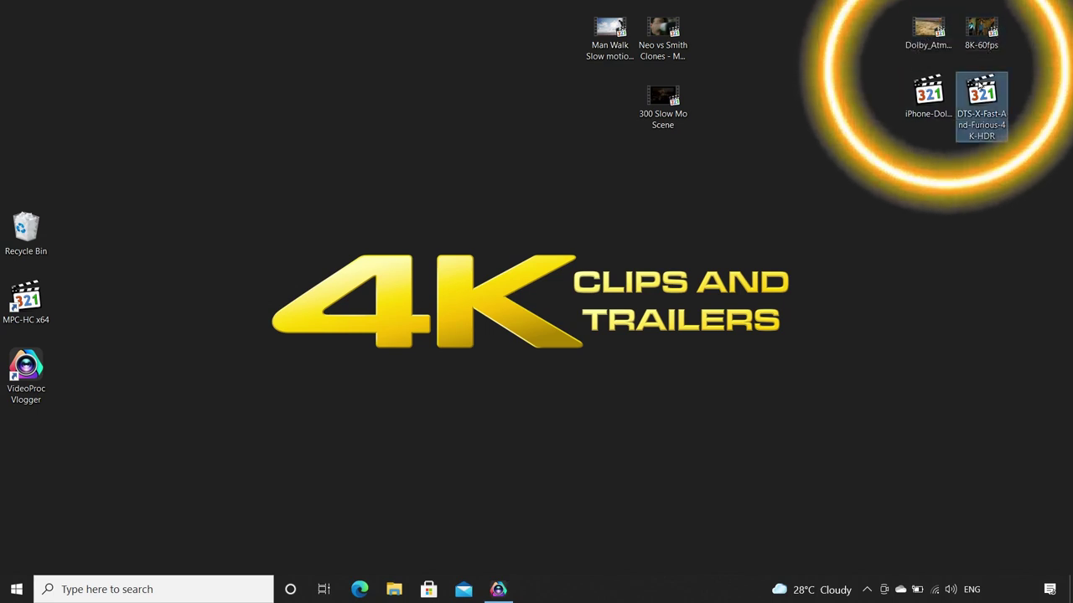
{"action": "double_click", "coordinate": [930, 92]}
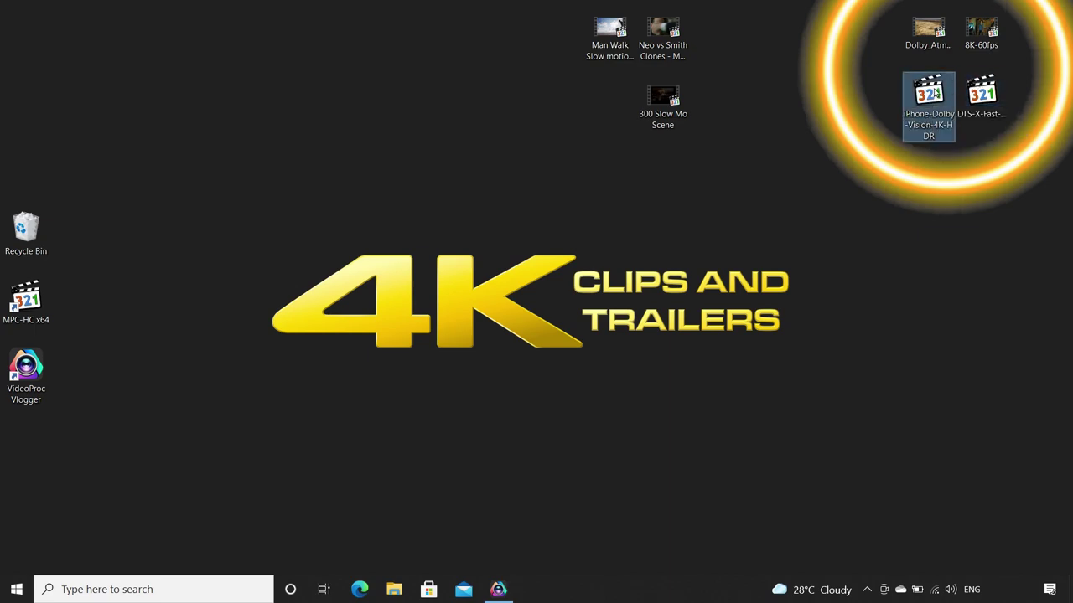
{"action": "left_click", "coordinate": [534, 227]}
{"action": "right_click", "coordinate": [534, 227]}
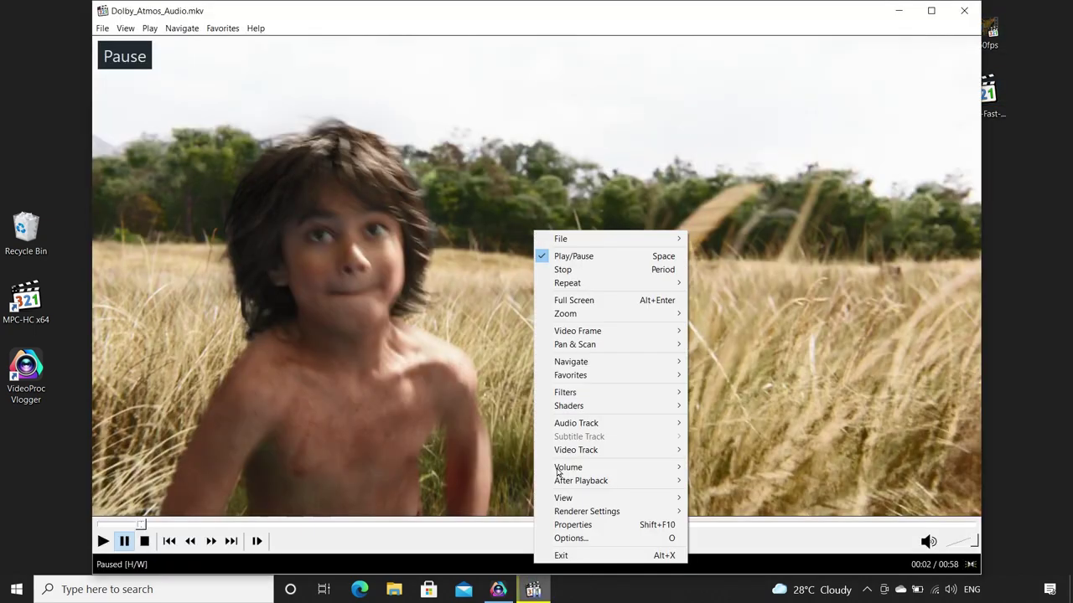
{"action": "left_click", "coordinate": [570, 524]}
{"action": "scroll", "coordinate": [581, 309], "scroll_direction": "down", "scroll_amount": 10}
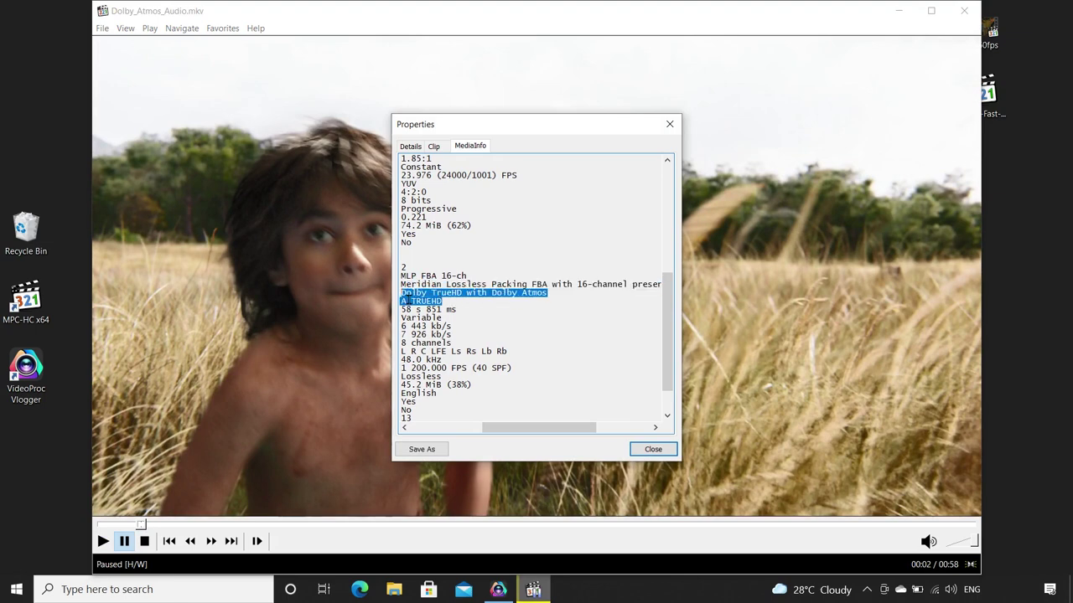
{"action": "left_click", "coordinate": [963, 10]}
Open the DTS-X clip's MediaInfo and select its 8192x4608 resolution figure.
{"action": "double_click", "coordinate": [981, 92]}
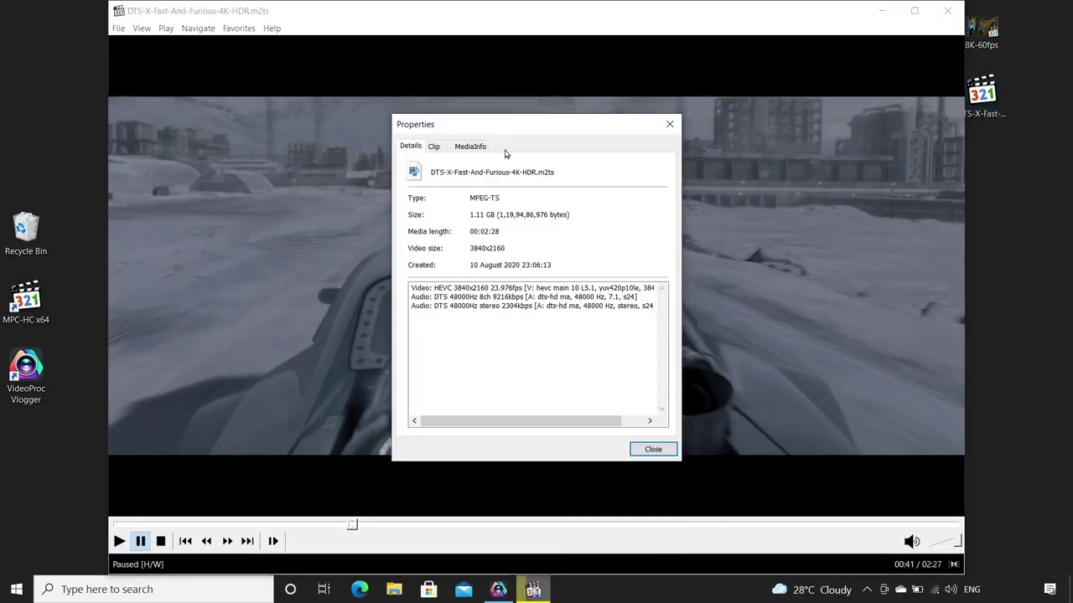
{"action": "left_click", "coordinate": [470, 145]}
{"action": "scroll", "coordinate": [515, 314], "scroll_direction": "down", "scroll_amount": 10}
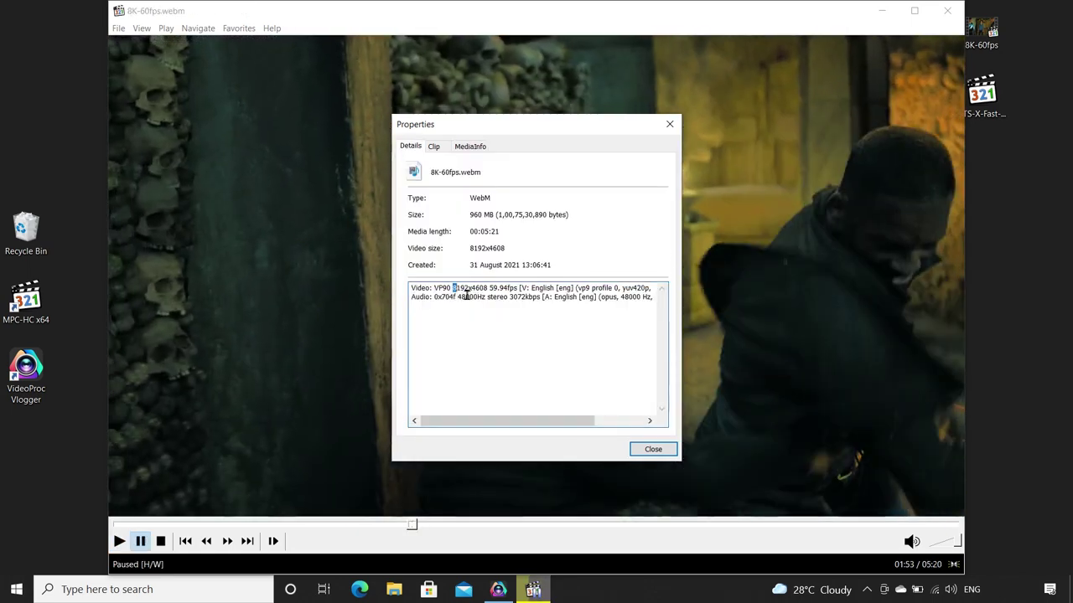
{"action": "double_click", "coordinate": [469, 287]}
{"action": "left_click", "coordinate": [489, 287]}
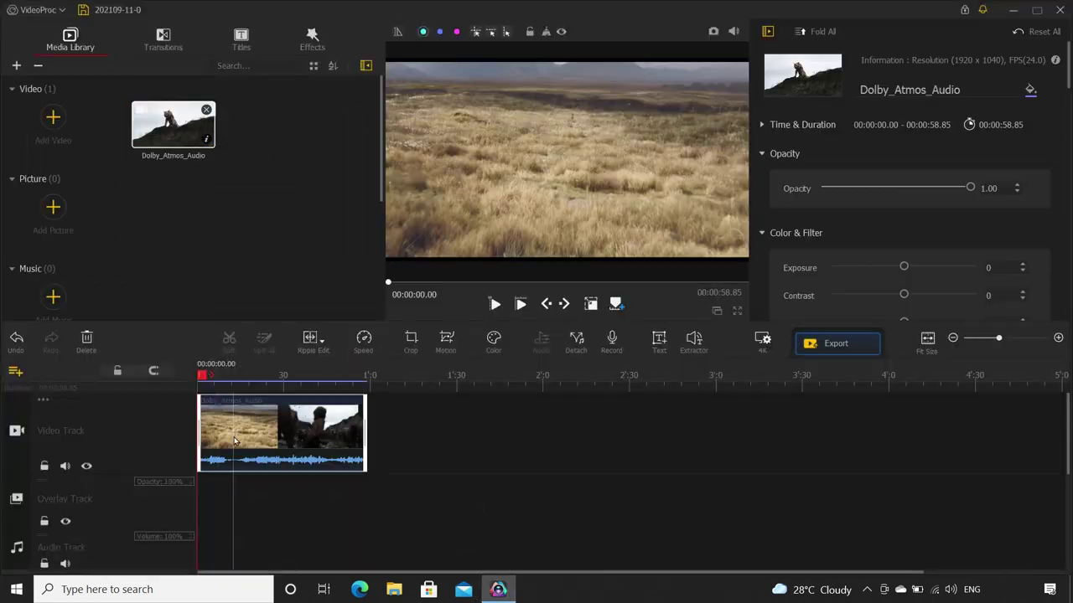
Place the Dolby_Atmos_Audio, DTS-X and iPhone 4K clips one after another on the timeline.
{"action": "left_click", "coordinate": [342, 386]}
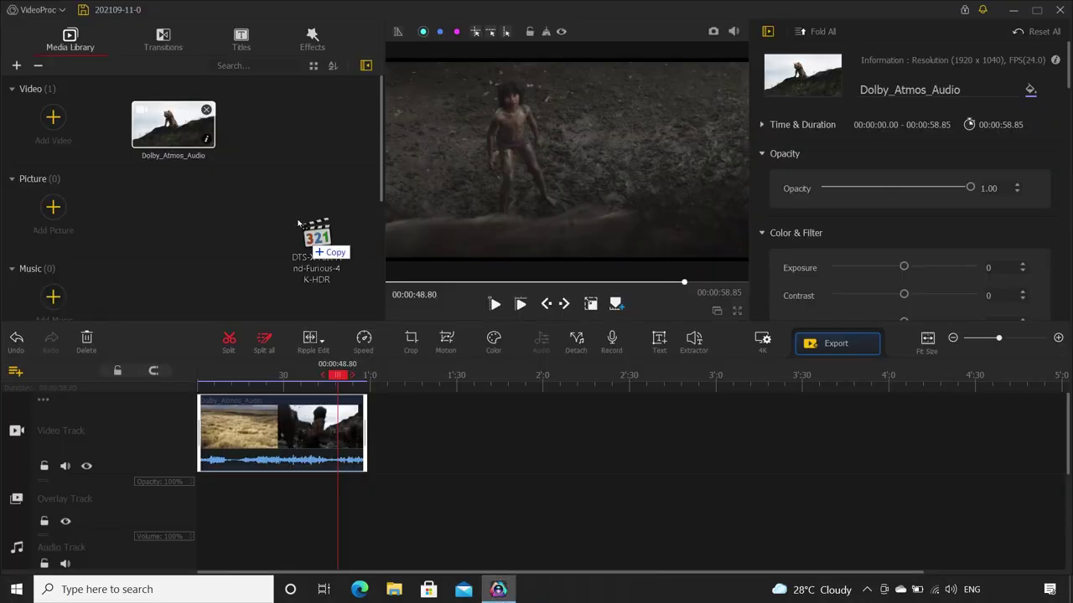
{"action": "left_click_drag", "start_coordinate": [316, 237], "coordinate": [579, 428]}
{"action": "left_click", "coordinate": [609, 378]}
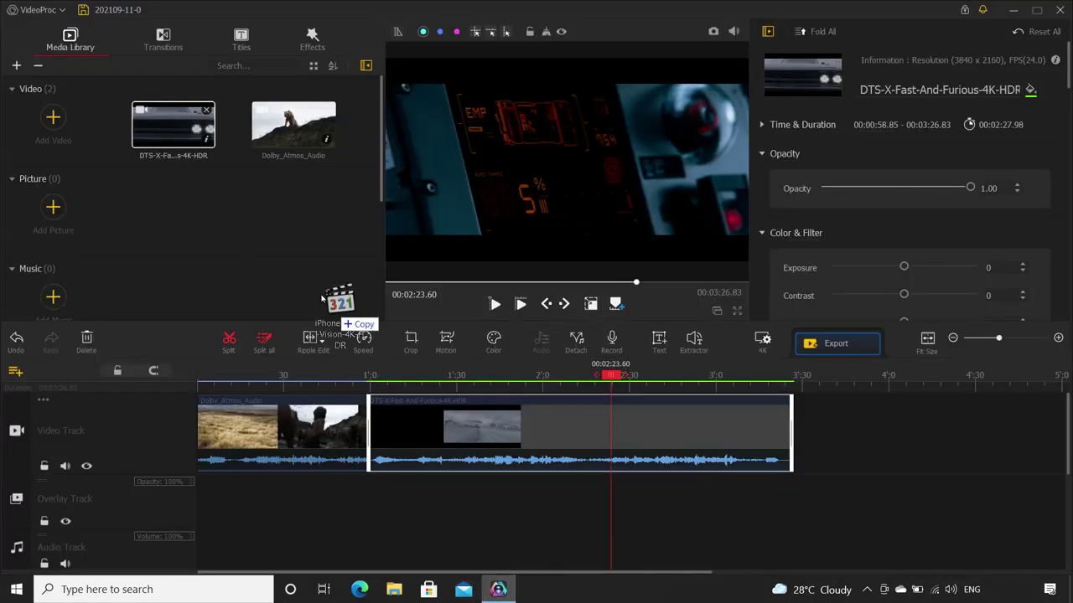
{"action": "left_click_drag", "start_coordinate": [342, 299], "coordinate": [809, 431]}
{"action": "left_click", "coordinate": [807, 379]}
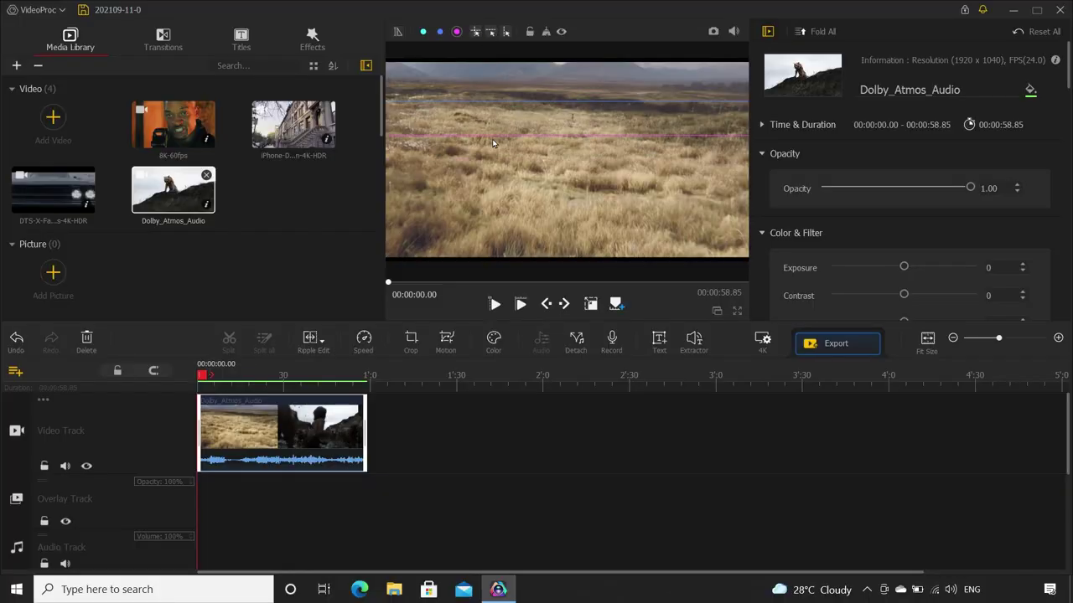
Preview the tiger scene by jumping to 00:00:30.56 and scrubbing to 00:00:47.43.
{"action": "left_click", "coordinate": [573, 282]}
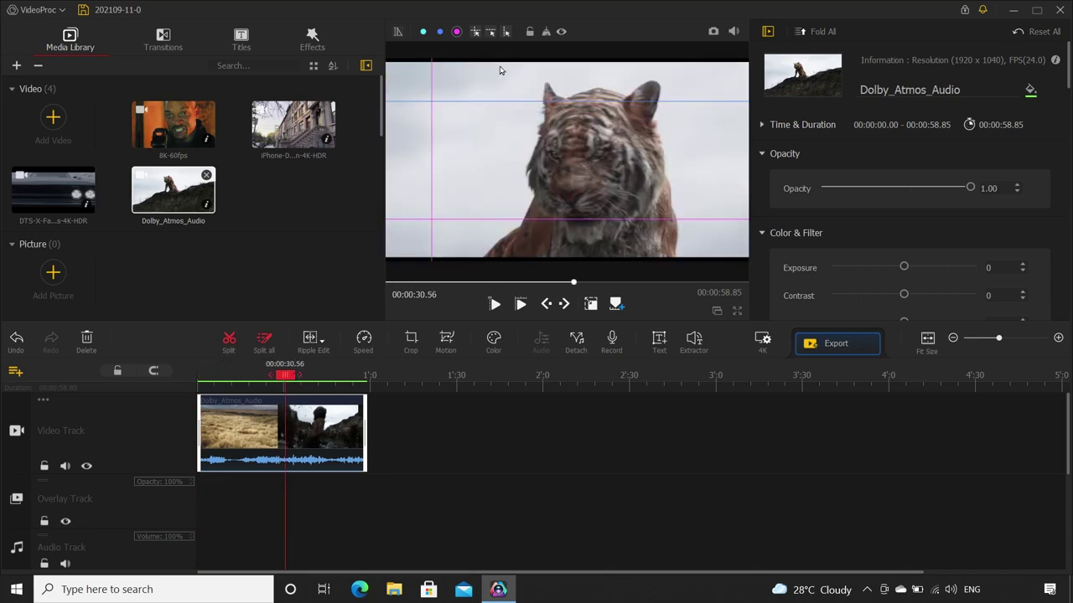
{"action": "left_click_drag", "start_coordinate": [288, 379], "coordinate": [336, 379]}
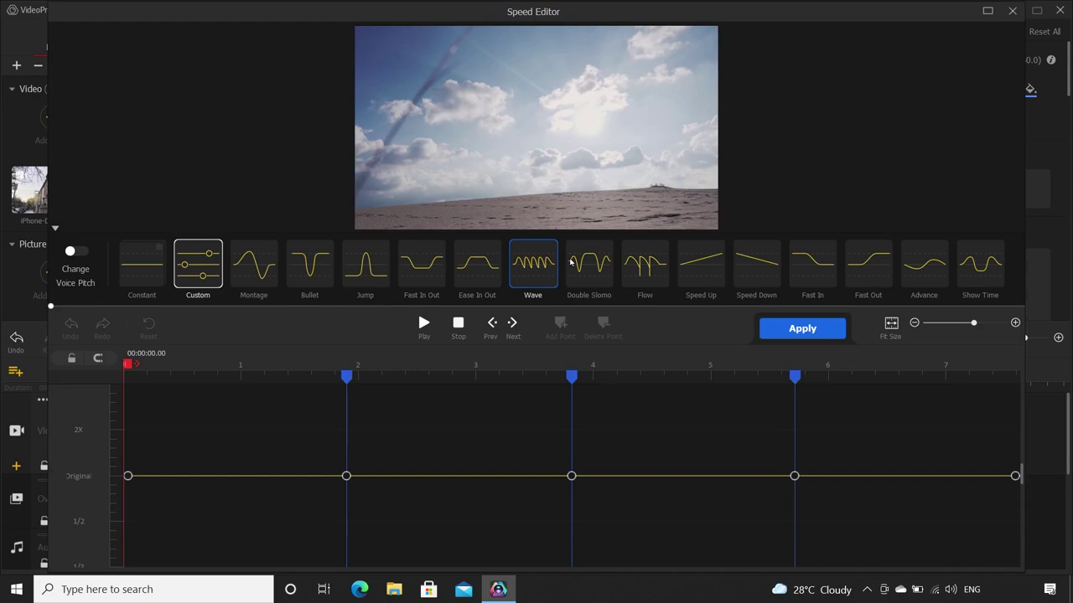
Preview the Flow and Double Slomo speed presets on the walking clip.
{"action": "left_click", "coordinate": [643, 263]}
{"action": "left_click", "coordinate": [424, 324]}
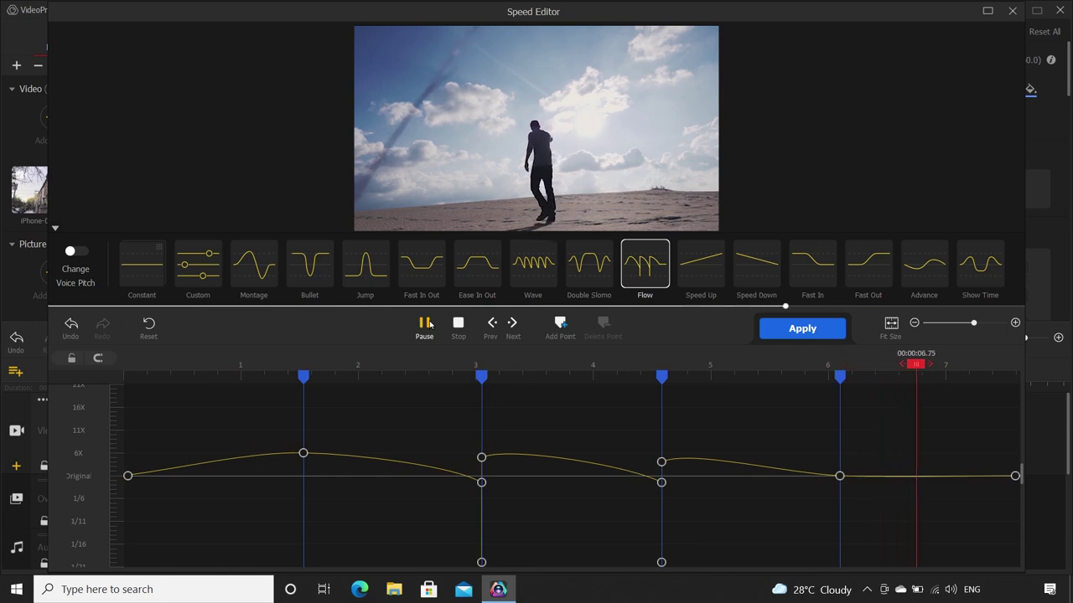
{"action": "left_click", "coordinate": [587, 260]}
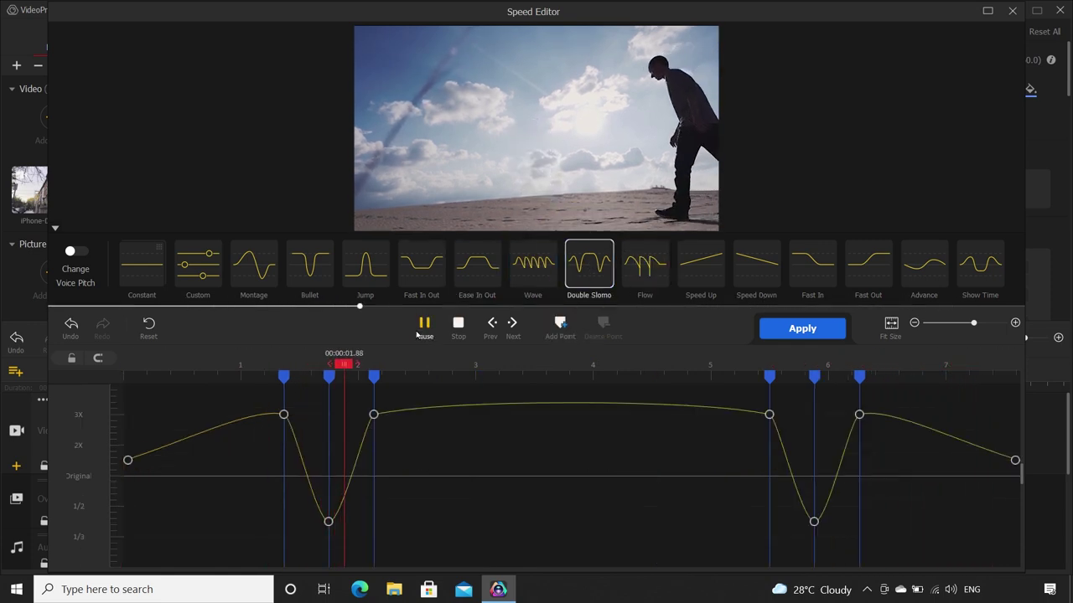
Make a custom curve slowing the later part to 1/2 speed, preview it, and close.
{"action": "left_click", "coordinate": [197, 264]}
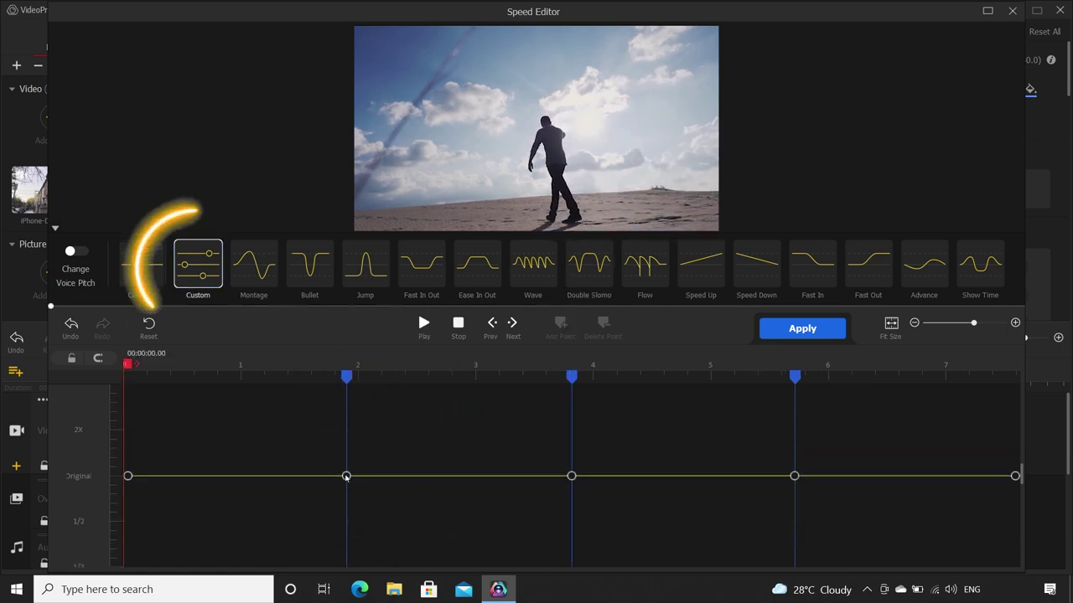
{"action": "left_click_drag", "start_coordinate": [793, 476], "coordinate": [793, 521]}
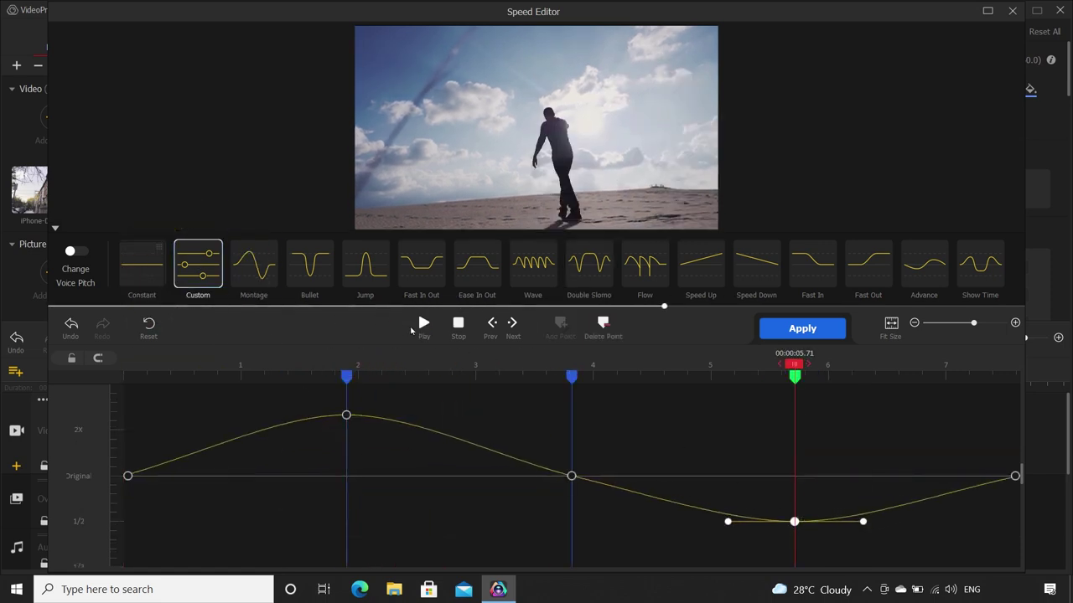
{"action": "left_click", "coordinate": [424, 325]}
{"action": "key", "text": "Escape"}
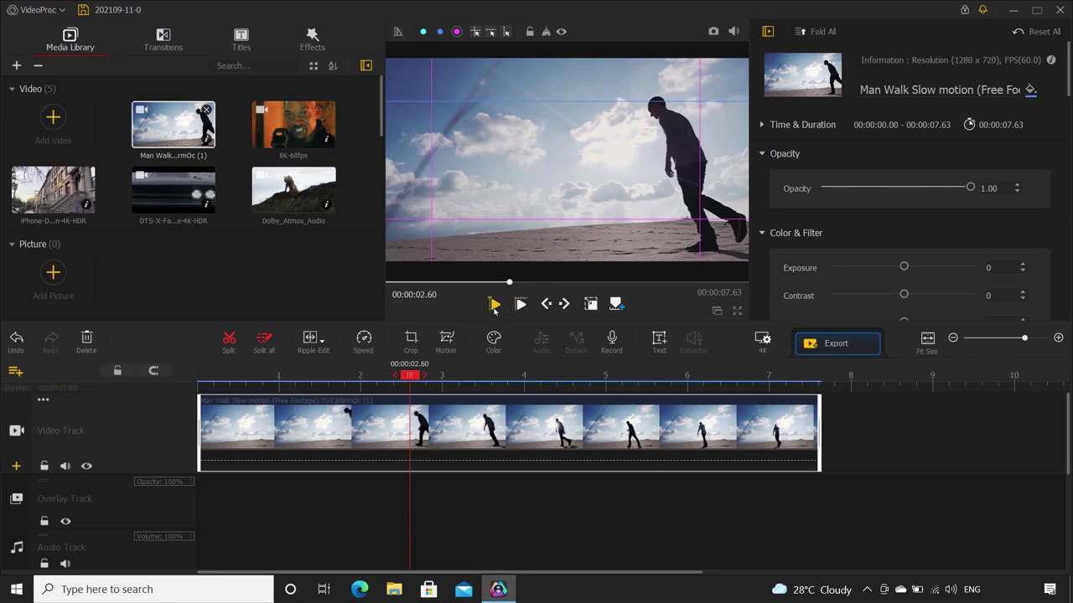
Try the Cinematic8 filter and browse Landscape presets on the walking clip.
{"action": "left_click", "coordinate": [494, 338]}
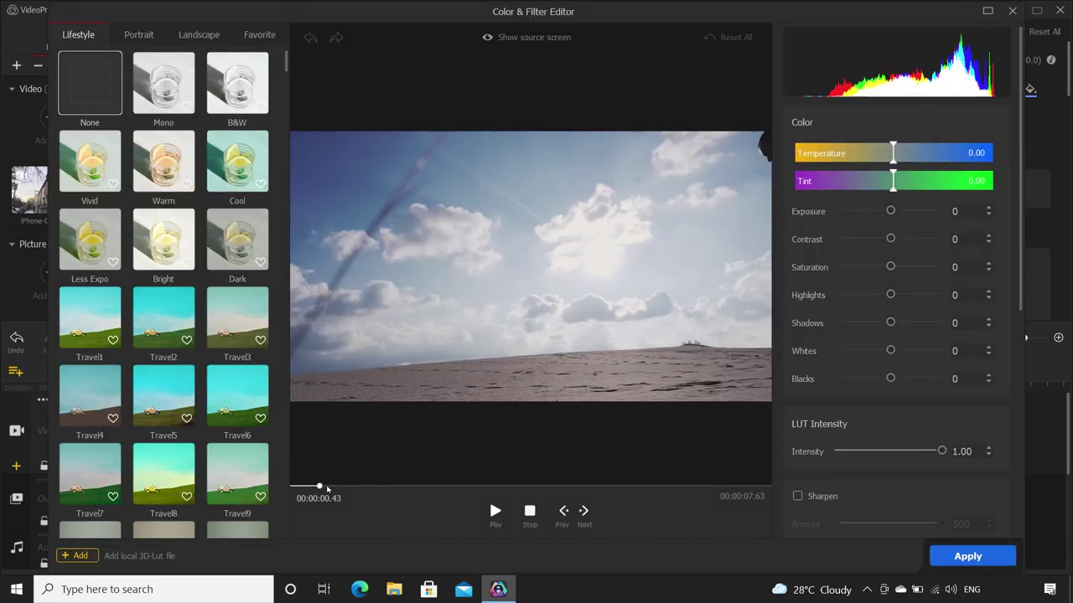
{"action": "left_click_drag", "start_coordinate": [325, 487], "coordinate": [513, 487]}
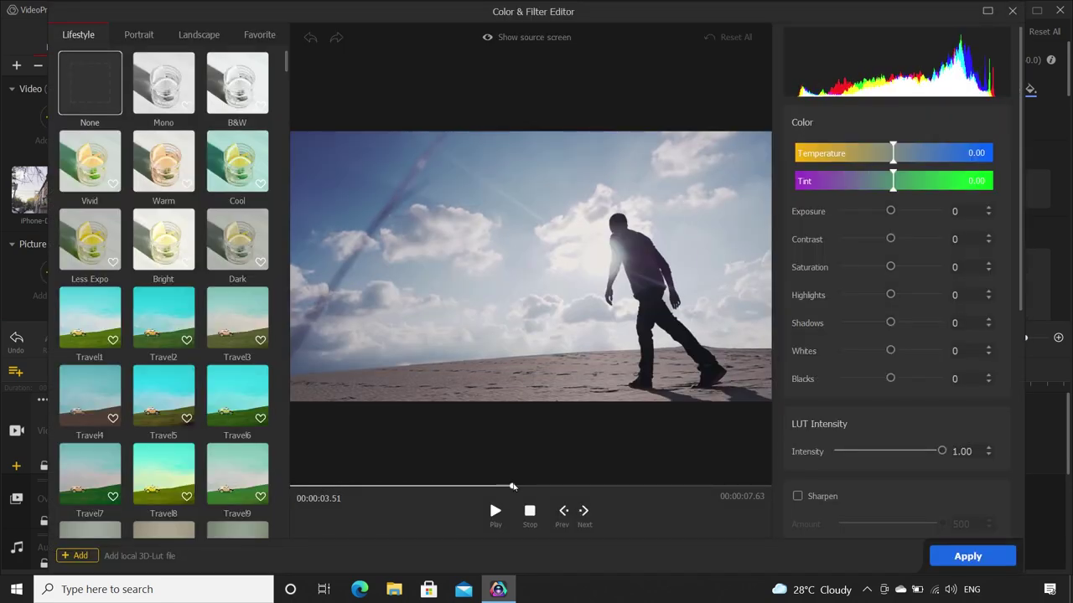
{"action": "scroll", "coordinate": [168, 335], "scroll_direction": "down", "scroll_amount": 5}
{"action": "left_click", "coordinate": [172, 410]}
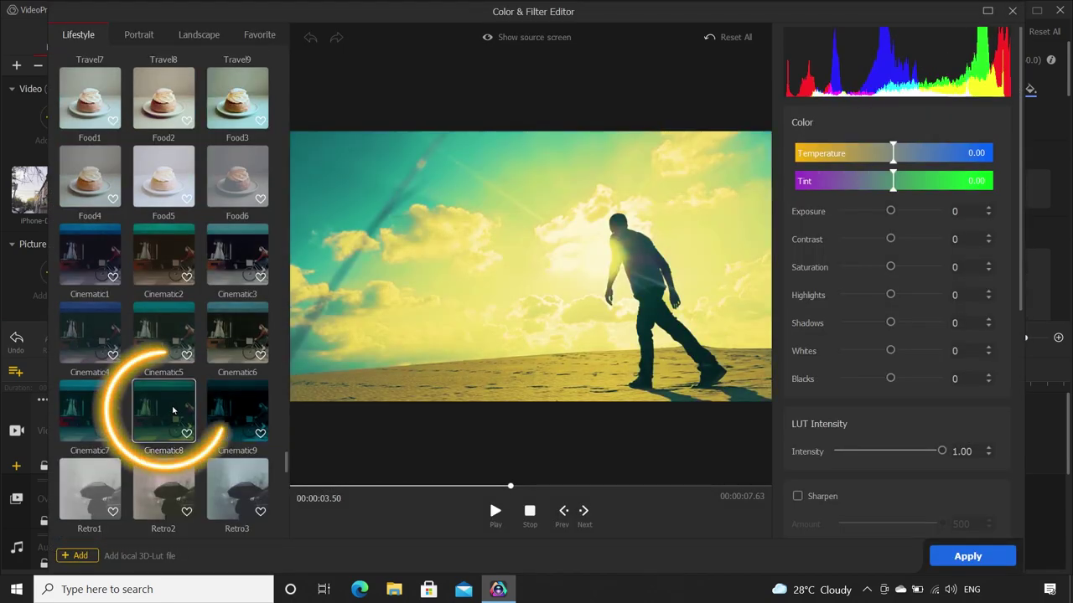
{"action": "left_click", "coordinate": [201, 34]}
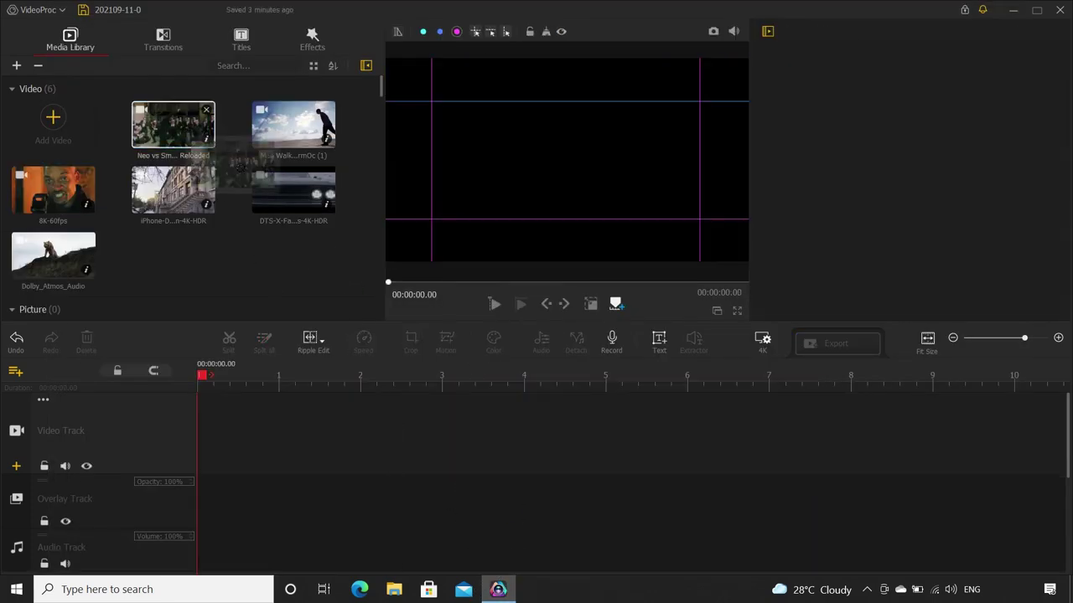
Put the Neo vs Smith clip on the video track and apply the Cinematic7 filter.
{"action": "left_click_drag", "start_coordinate": [243, 168], "coordinate": [235, 432]}
{"action": "left_click", "coordinate": [489, 341]}
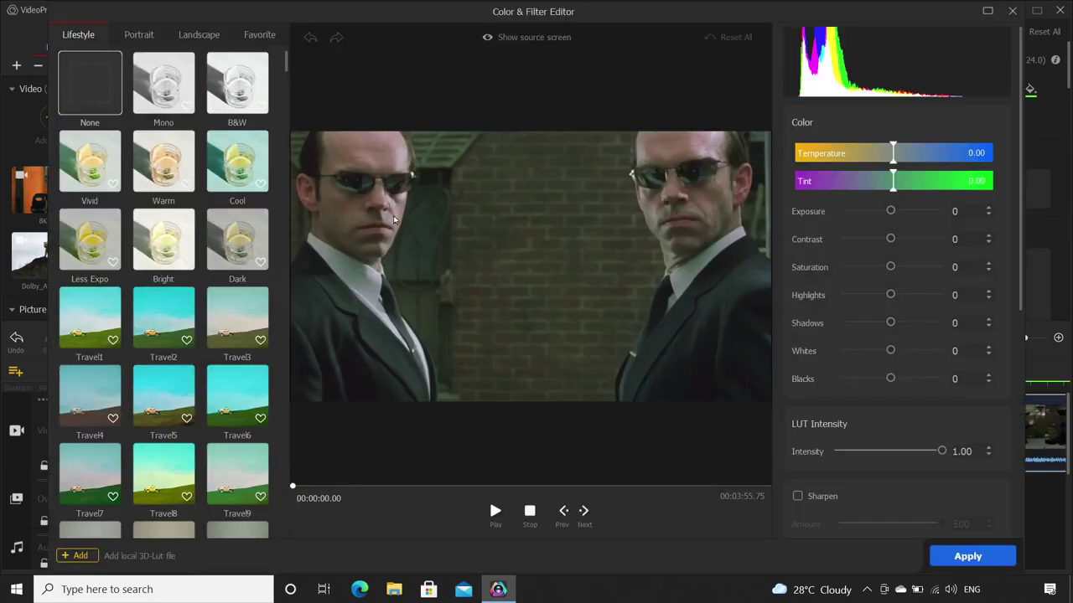
{"action": "left_click_drag", "start_coordinate": [285, 63], "coordinate": [268, 380]}
{"action": "left_click", "coordinate": [99, 325]}
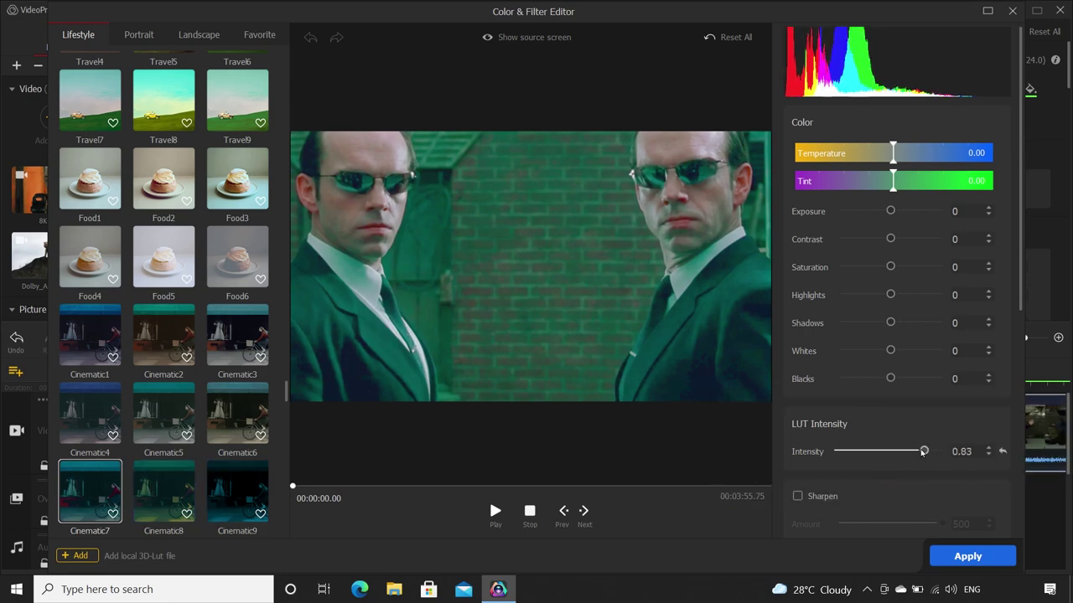
Set Temperature -20, Exposure 20, Contrast 41, enable Sharpen, and apply the grade.
{"action": "left_click_drag", "start_coordinate": [924, 452], "coordinate": [956, 444]}
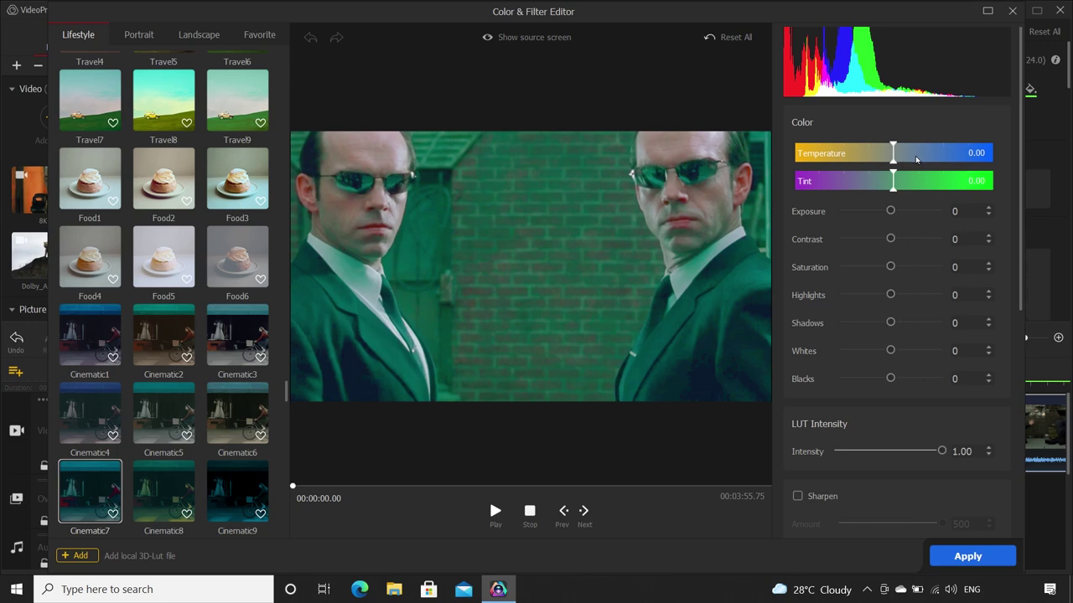
{"action": "left_click_drag", "start_coordinate": [892, 238], "coordinate": [903, 212]}
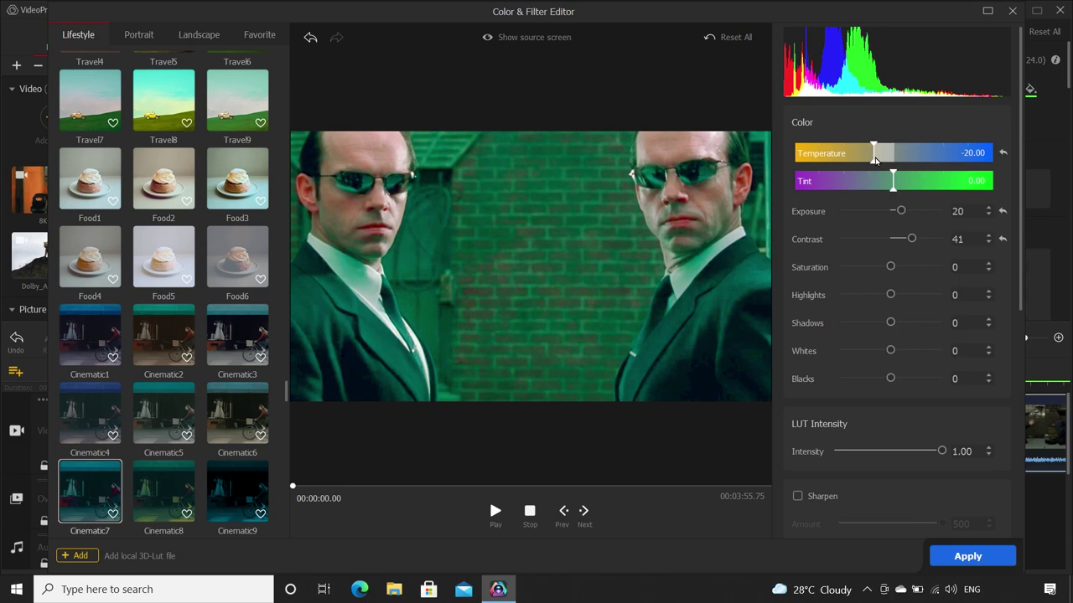
{"action": "left_click", "coordinate": [797, 496]}
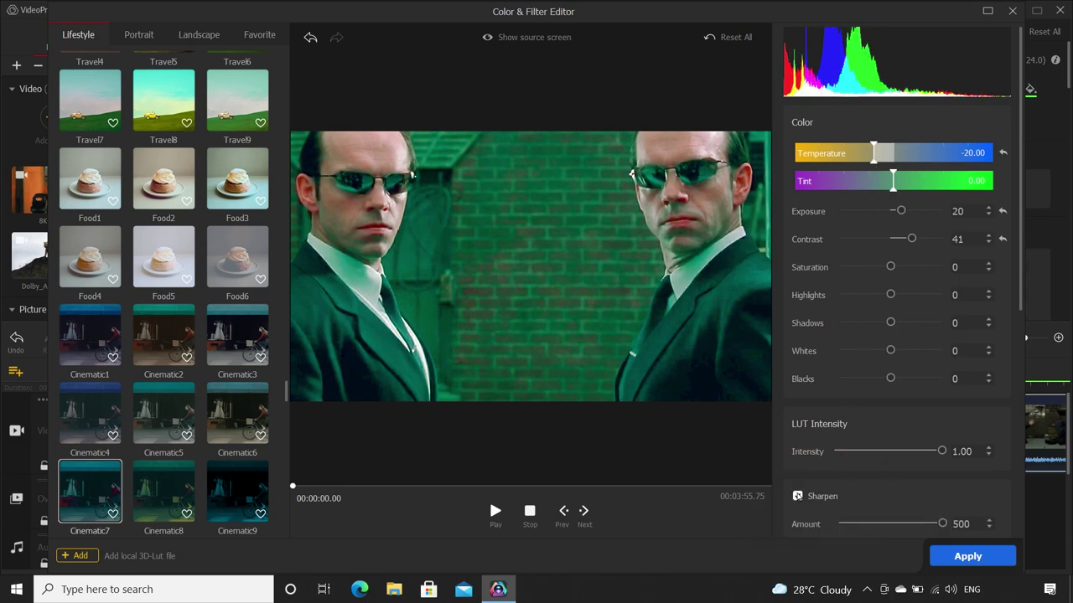
{"action": "left_click", "coordinate": [963, 556]}
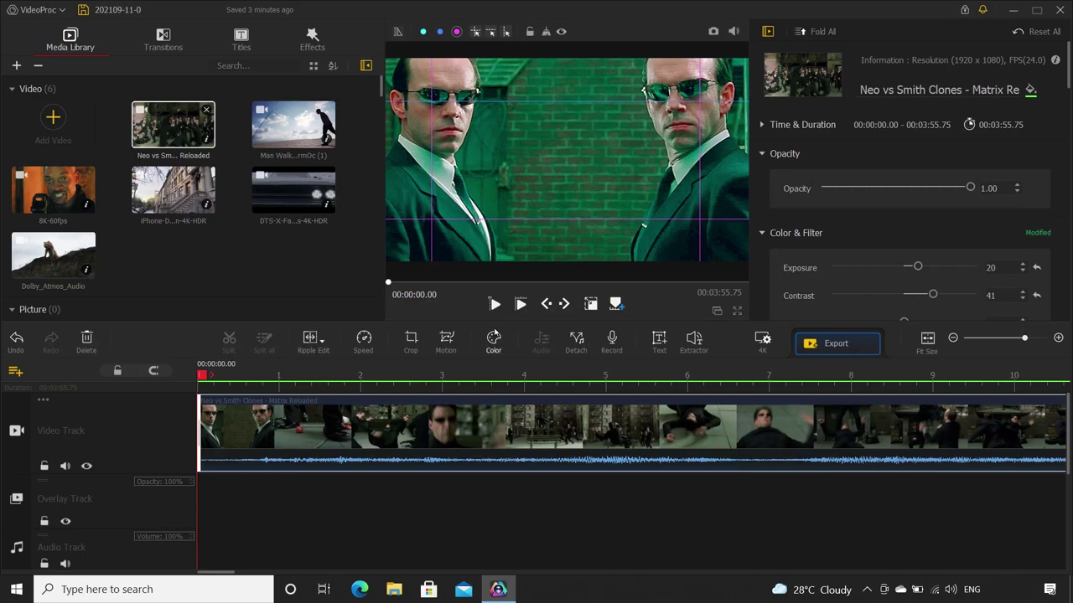
Play the Matrix clip, step frame by frame to 00:03:33.53, and split it there.
{"action": "left_click", "coordinate": [494, 304]}
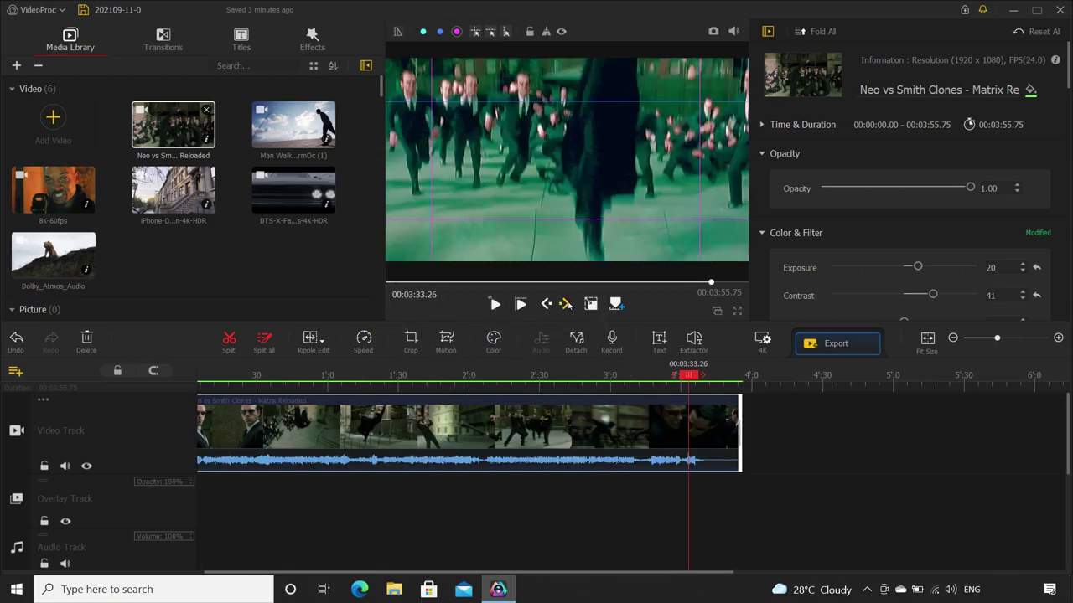
{"action": "left_click", "coordinate": [566, 303]}
{"action": "left_click", "coordinate": [567, 303]}
{"action": "left_click", "coordinate": [566, 304]}
{"action": "left_click", "coordinate": [567, 304]}
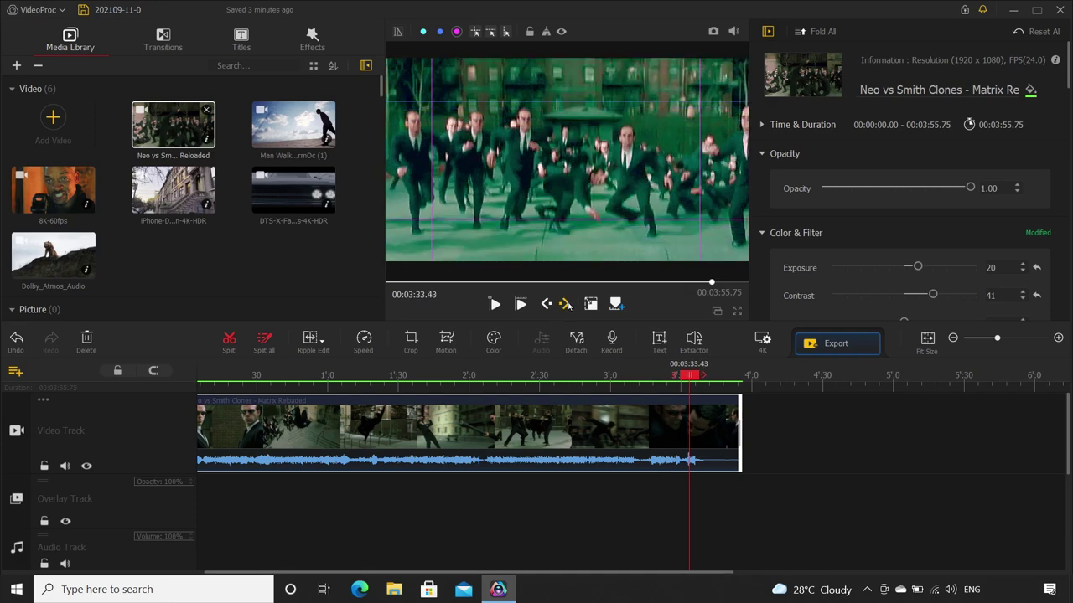
{"action": "left_click", "coordinate": [567, 303]}
{"action": "left_click", "coordinate": [566, 303]}
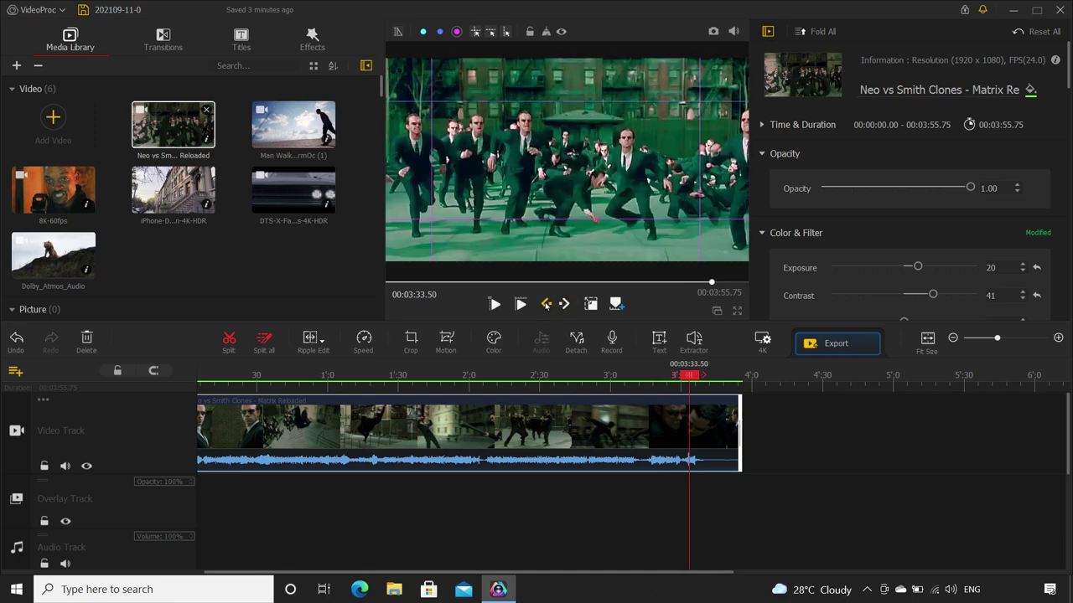
{"action": "left_click", "coordinate": [229, 339]}
Split again at 00:03:35.86 to isolate the 2.33-second overhead crowd shot.
{"action": "left_click", "coordinate": [696, 377]}
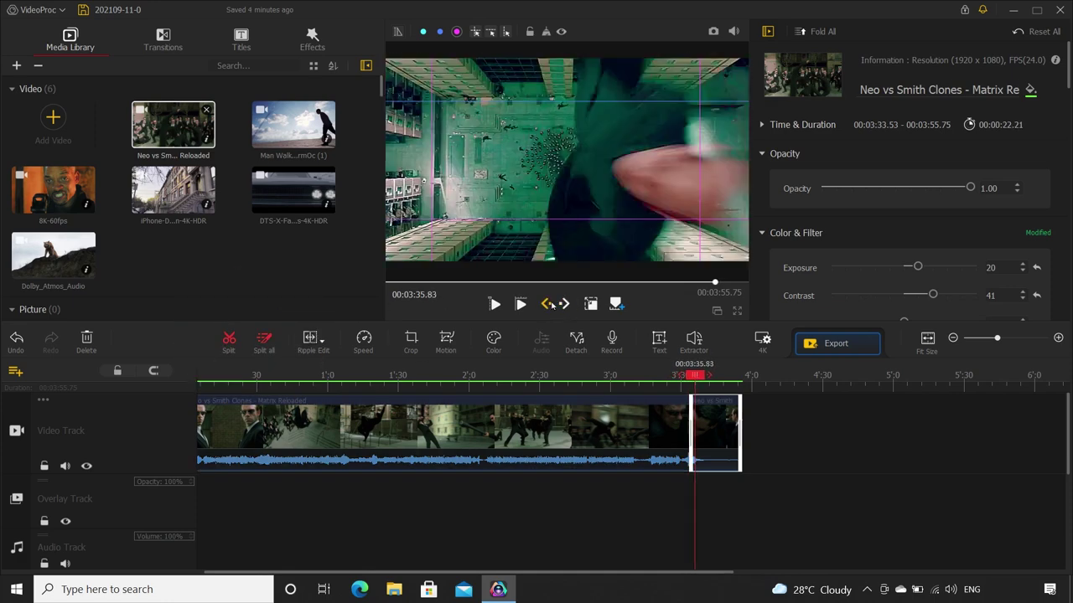
{"action": "left_click", "coordinate": [260, 339]}
{"action": "scroll", "coordinate": [535, 466], "scroll_direction": "up", "scroll_amount": 5}
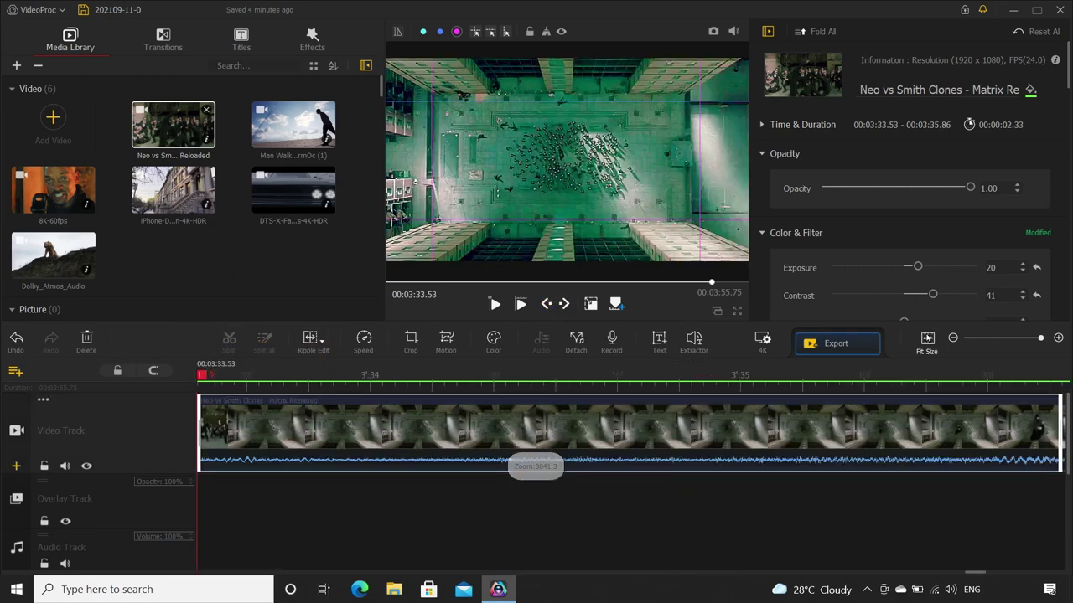
Apply the Zoom Rotate motion preset to the short clip and preview its animation.
{"action": "left_click", "coordinate": [446, 342]}
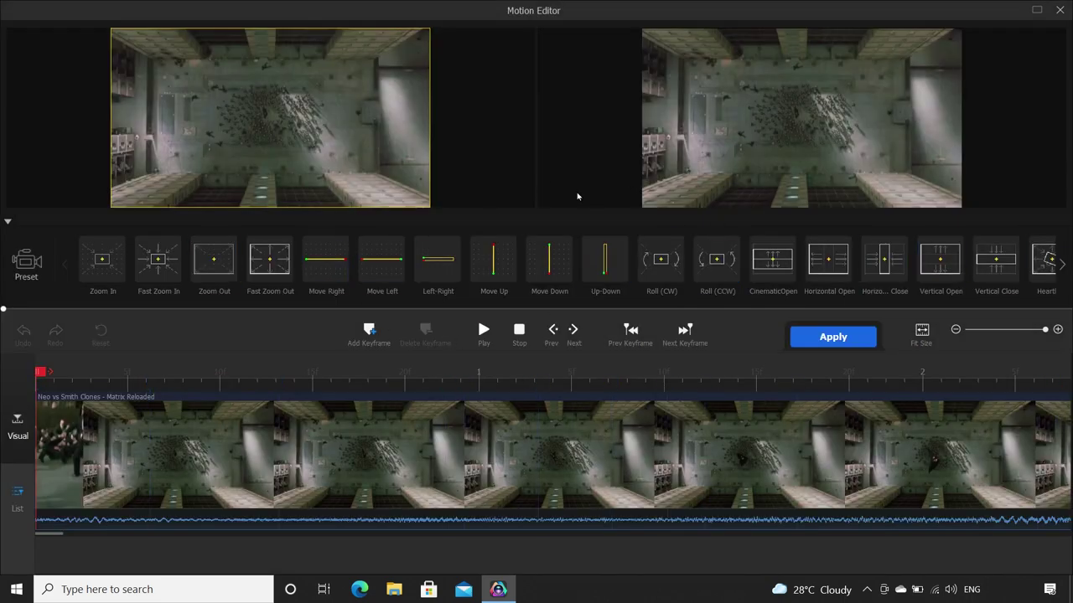
{"action": "scroll", "coordinate": [494, 260], "scroll_direction": "down", "scroll_amount": 5}
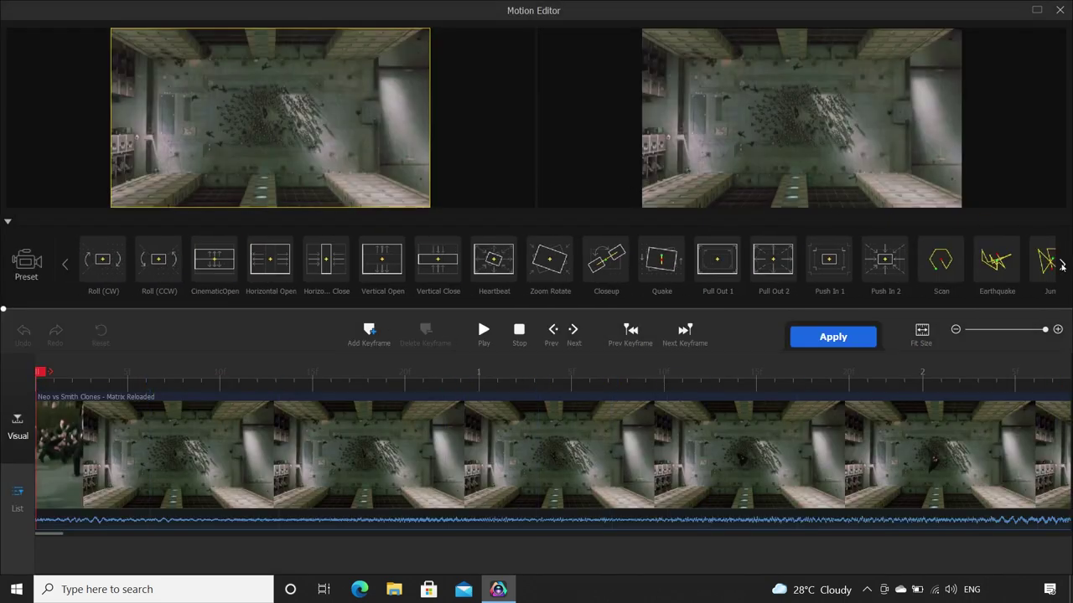
{"action": "left_click", "coordinate": [527, 270]}
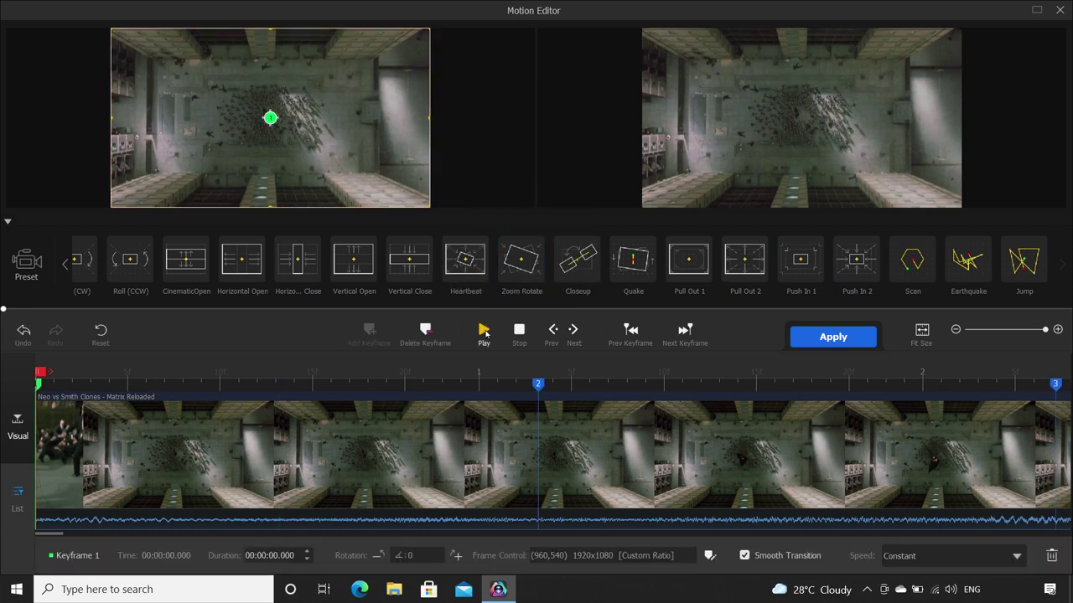
{"action": "left_click", "coordinate": [485, 332]}
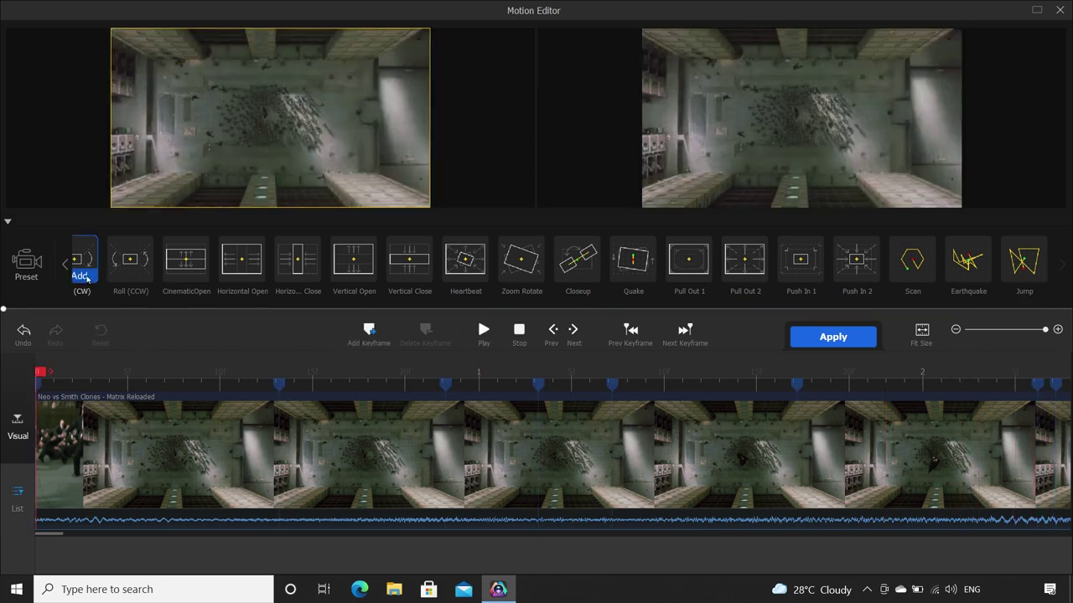
Switch to the Roll (CW) motion preset, preview it, and exit the Motion Editor.
{"action": "left_click", "coordinate": [87, 281]}
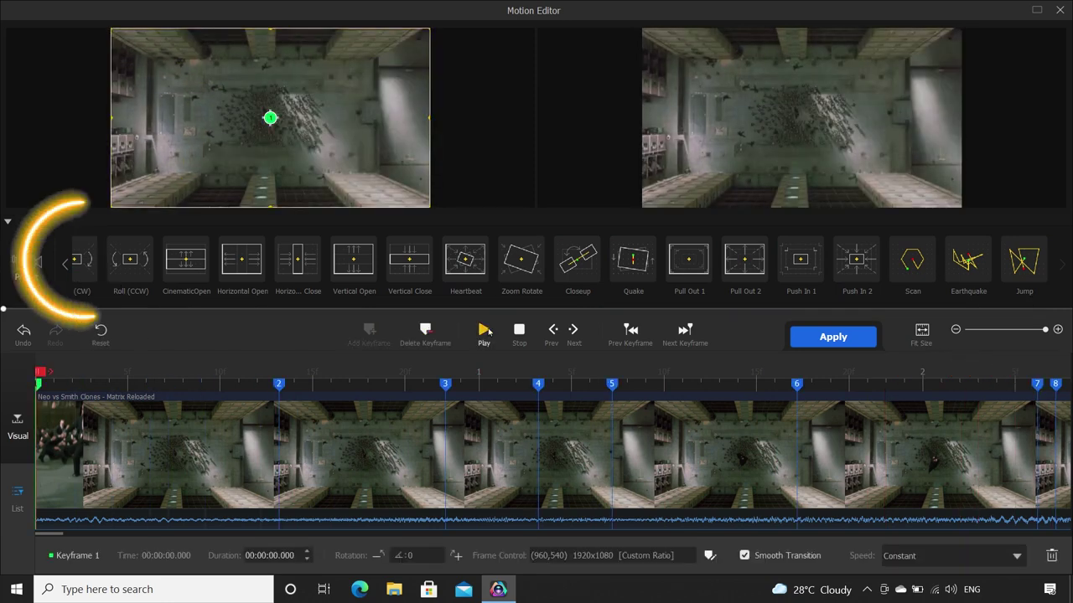
{"action": "left_click", "coordinate": [483, 330]}
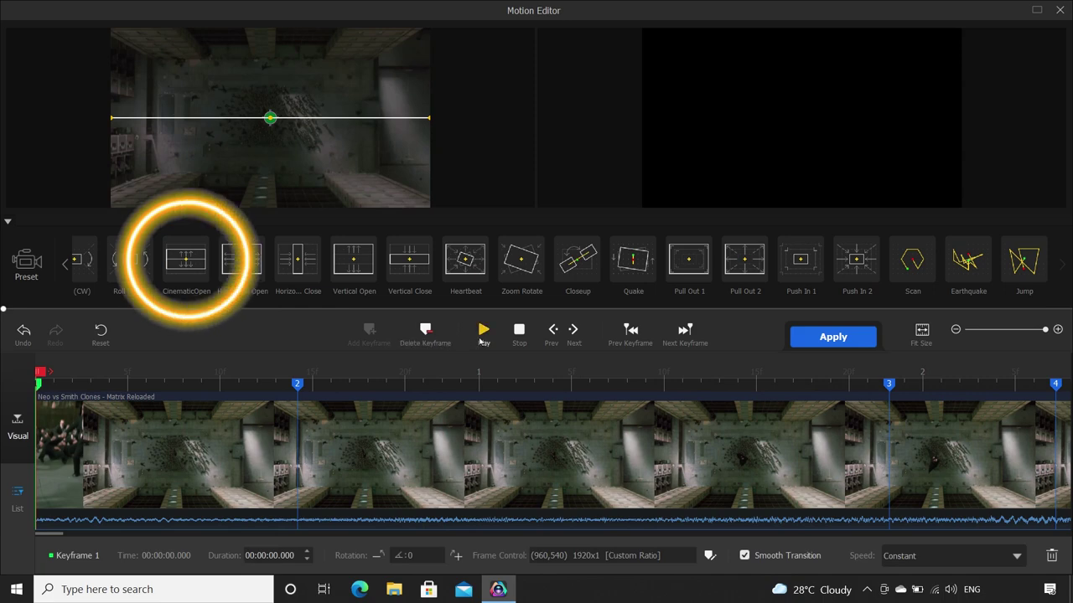
{"action": "left_click", "coordinate": [482, 333]}
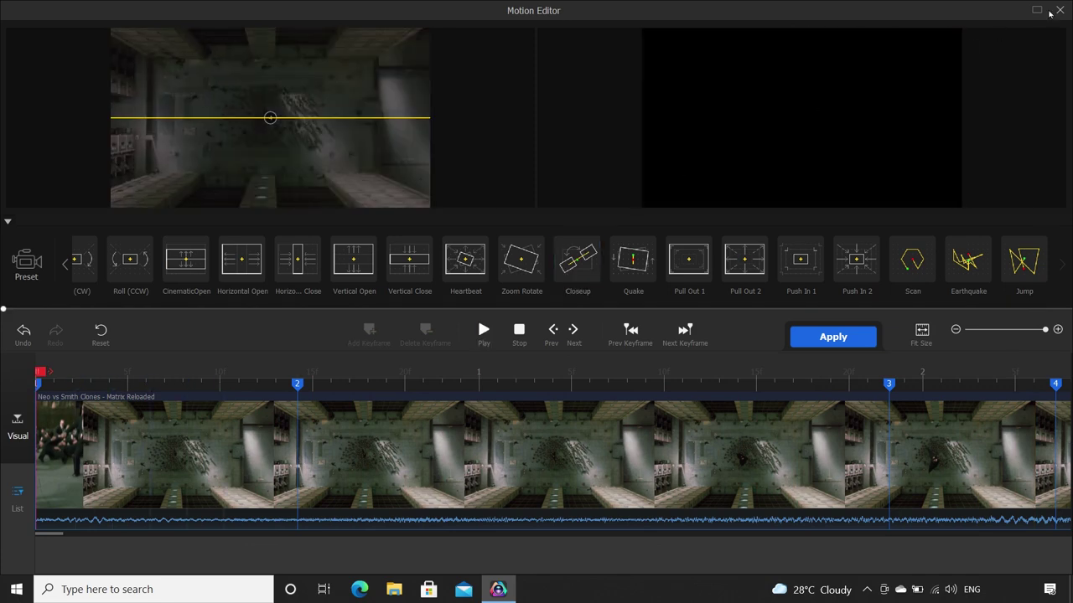
{"action": "left_click", "coordinate": [1061, 10]}
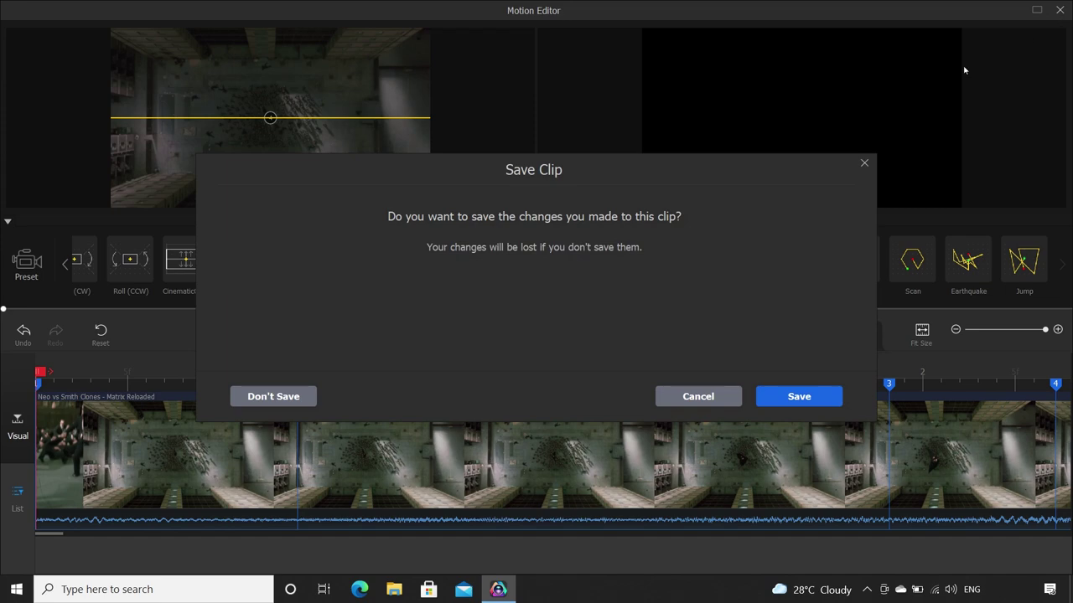
Discard the motion changes and place Snow 2 on the Effect Track at 3:36.10, previewing it.
{"action": "left_click", "coordinate": [278, 396]}
{"action": "left_click", "coordinate": [306, 38]}
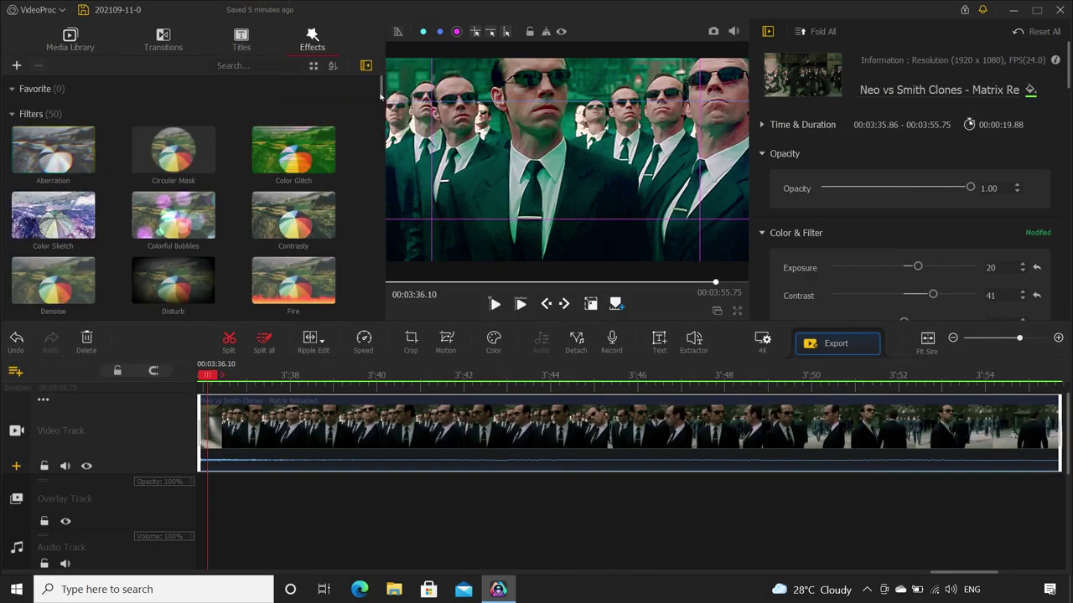
{"action": "left_click_drag", "start_coordinate": [382, 93], "coordinate": [381, 296]}
{"action": "left_click_drag", "start_coordinate": [173, 270], "coordinate": [276, 457]}
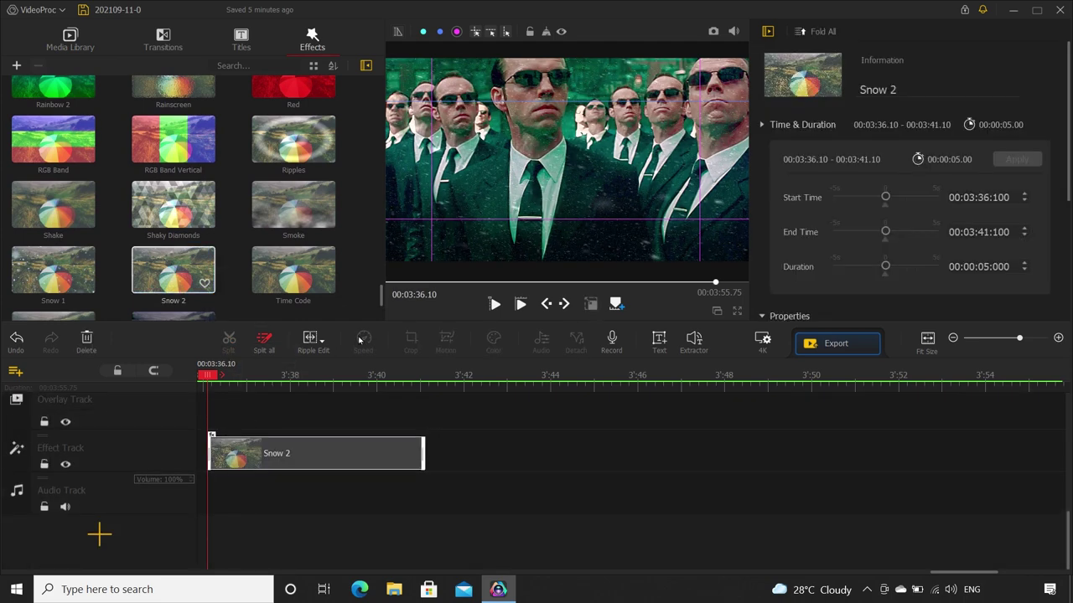
{"action": "left_click", "coordinate": [493, 304]}
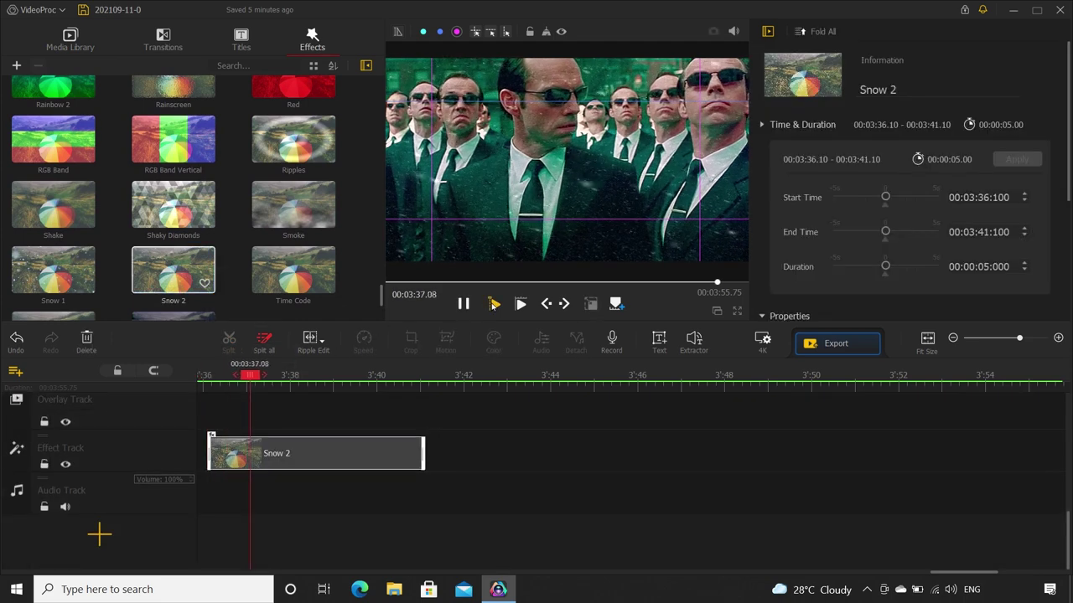
Add Old TV 2 right after Snow 2 (3:41.10–3:46.10) and preview it.
{"action": "left_click", "coordinate": [173, 269]}
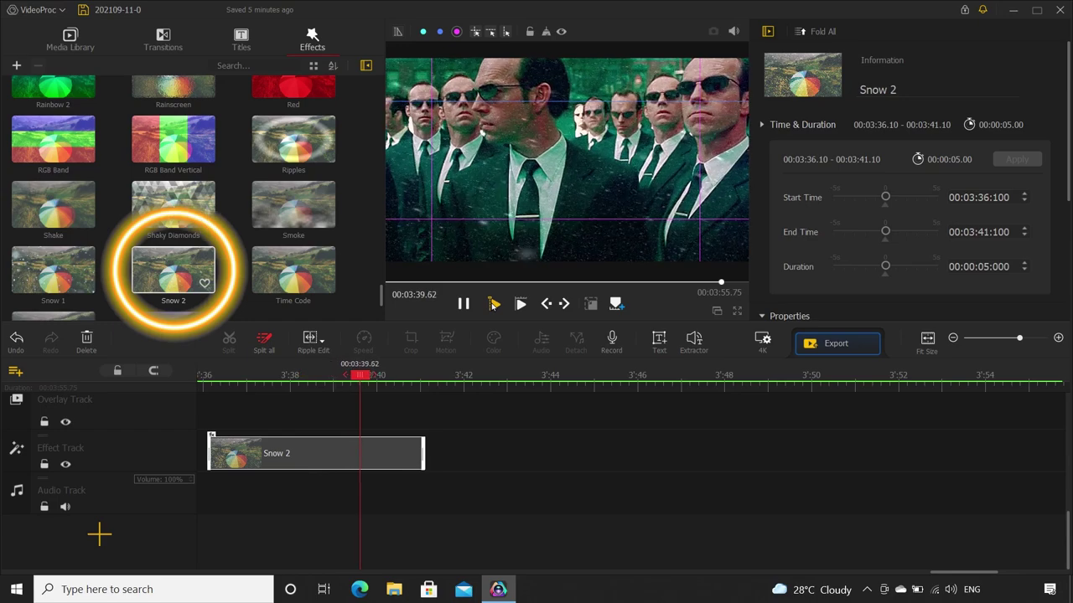
{"action": "left_click_drag", "start_coordinate": [382, 293], "coordinate": [381, 198]}
{"action": "left_click_drag", "start_coordinate": [293, 209], "coordinate": [469, 454]}
{"action": "left_click", "coordinate": [492, 304]}
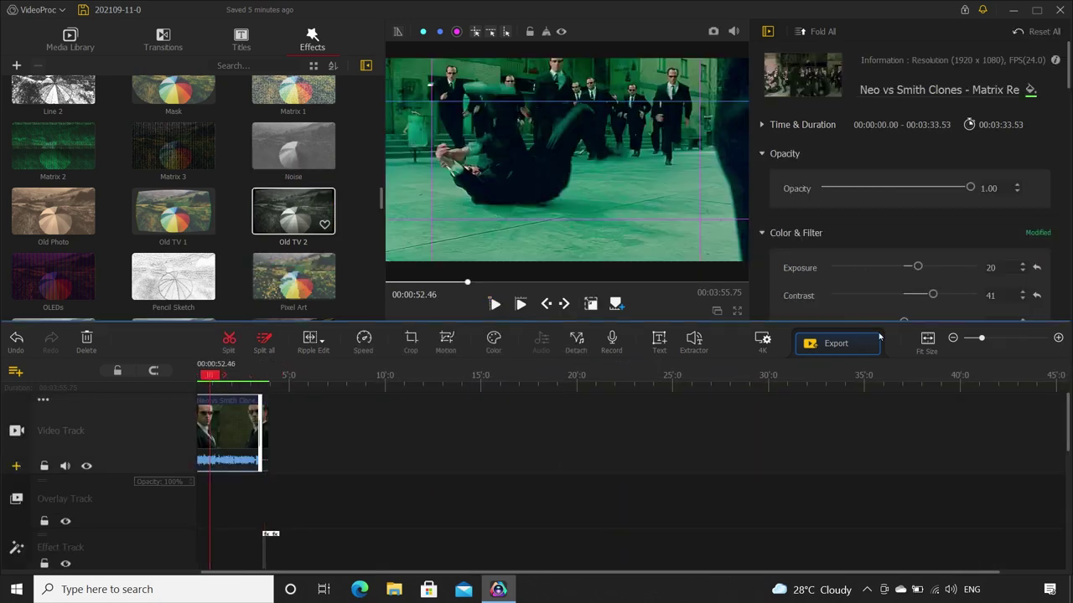
Split the clip at 1:37.26 and 2:13.53 and delete the middle piece.
{"action": "scroll", "coordinate": [537, 388], "scroll_direction": "up", "scroll_amount": 3}
{"action": "left_click", "coordinate": [591, 381]}
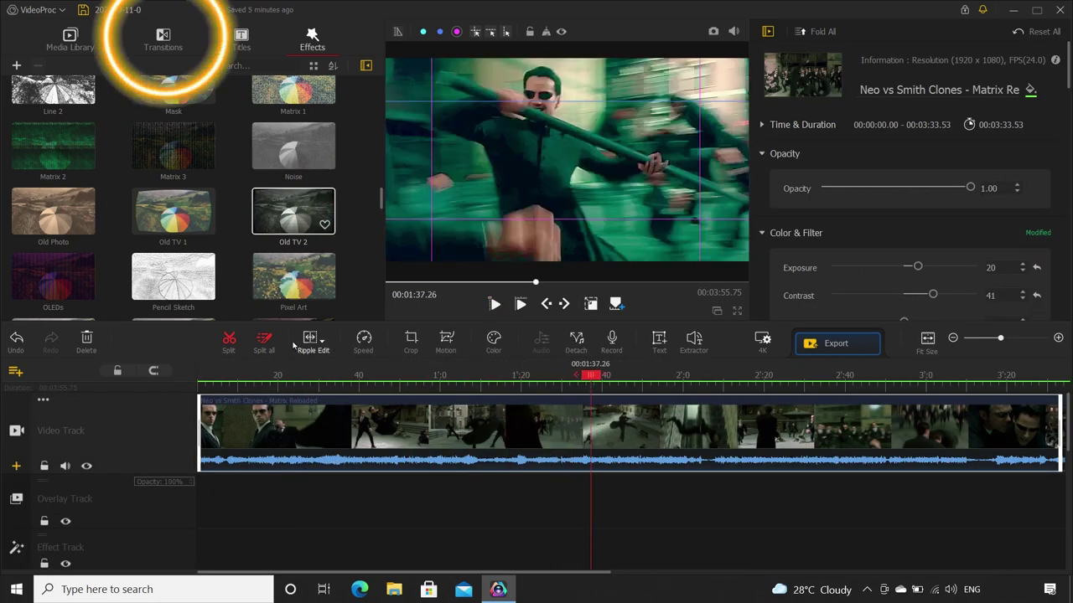
{"action": "left_click", "coordinate": [229, 339]}
{"action": "left_click_drag", "start_coordinate": [581, 378], "coordinate": [736, 378]}
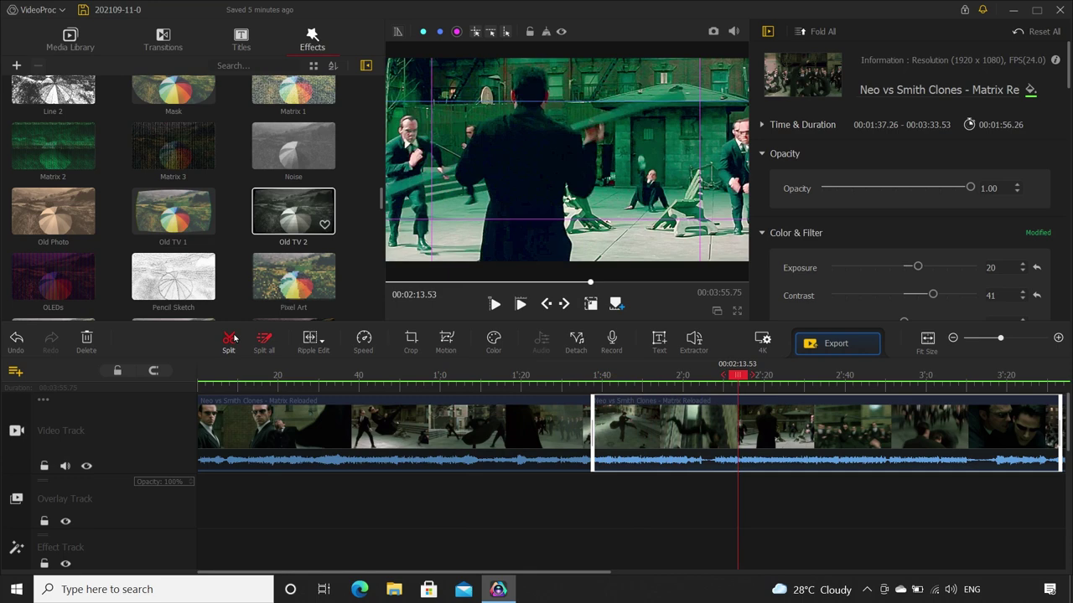
{"action": "left_click", "coordinate": [228, 339]}
{"action": "left_click", "coordinate": [649, 418]}
{"action": "key", "text": "Delete"}
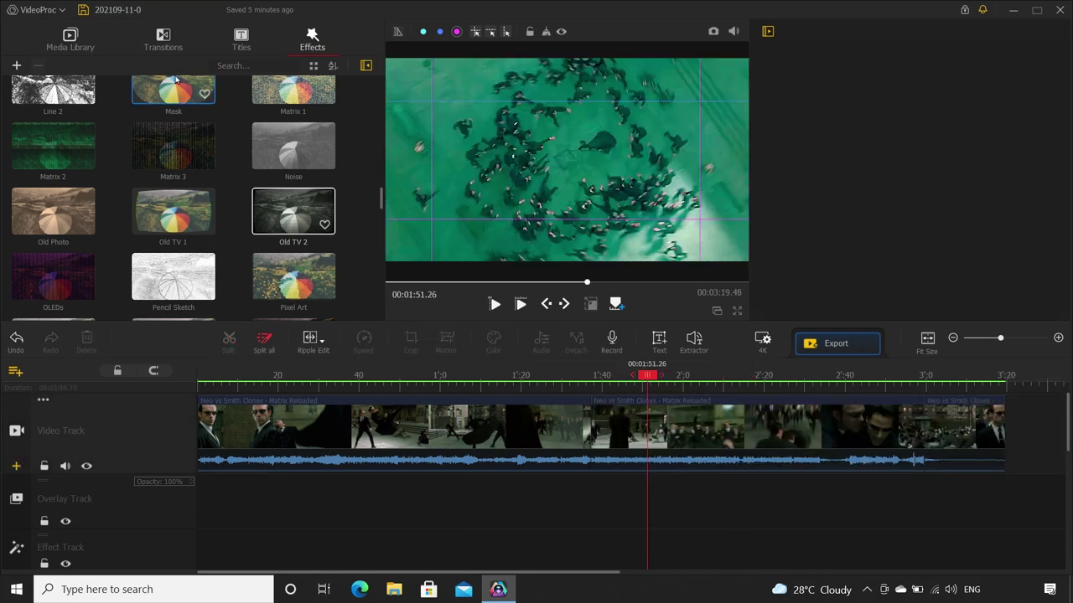
Try the Linear Blur, then Zoom Blur transitions at the cut, previewing each.
{"action": "left_click", "coordinate": [162, 40]}
{"action": "scroll", "coordinate": [167, 185], "scroll_direction": "down", "scroll_amount": 5}
{"action": "left_click_drag", "start_coordinate": [164, 215], "coordinate": [155, 207]}
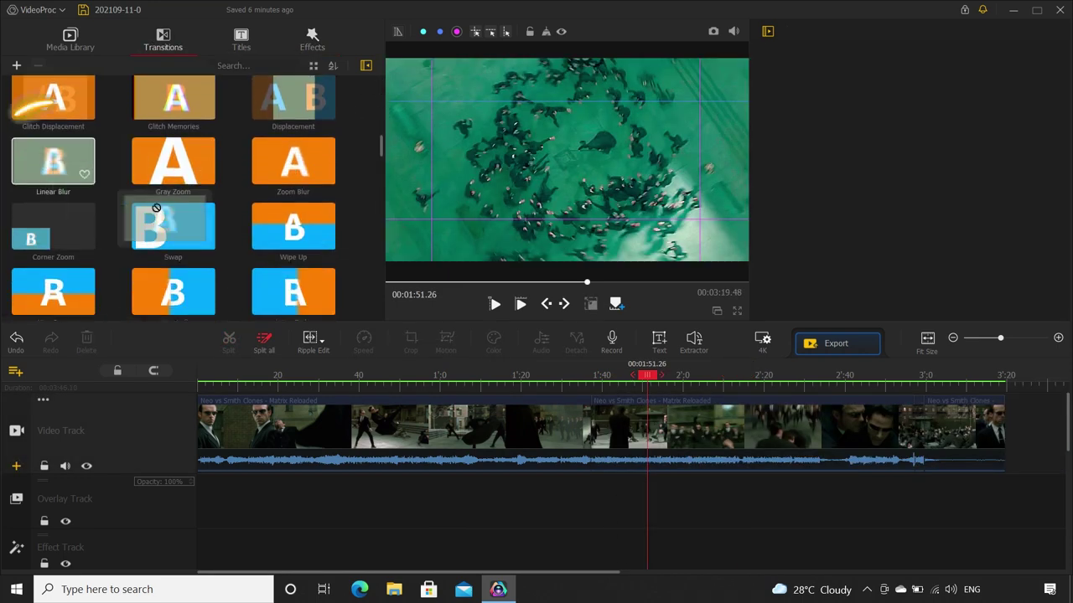
{"action": "left_click_drag", "start_coordinate": [53, 161], "coordinate": [591, 426]}
{"action": "left_click", "coordinate": [494, 304]}
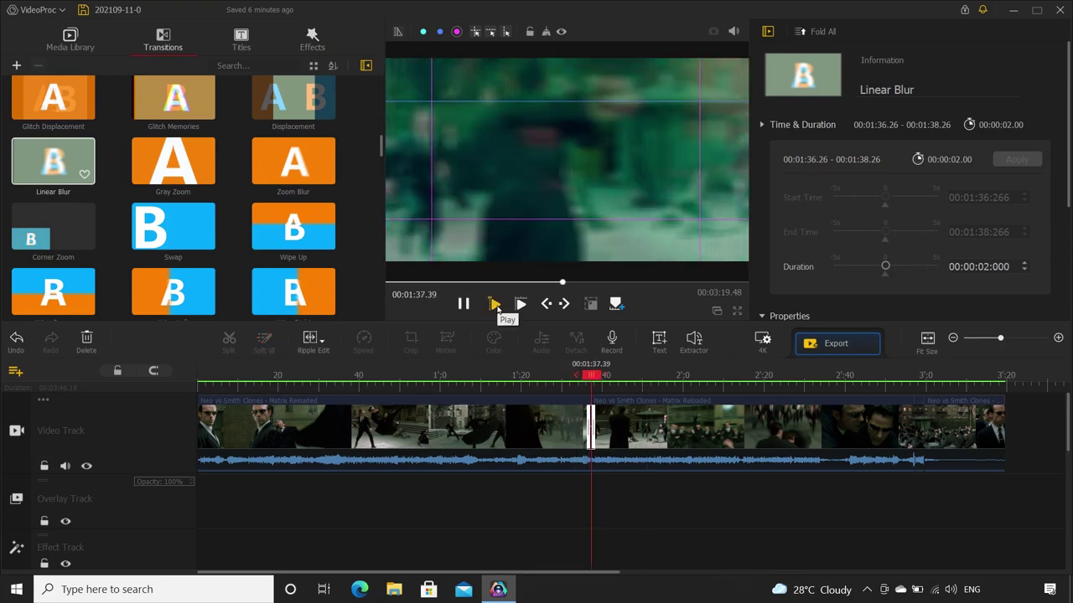
{"action": "mouse_move", "coordinate": [381, 147]}
{"action": "left_mouse_down"}
{"action": "mouse_move", "coordinate": [382, 219]}
{"action": "mouse_move", "coordinate": [384, 149]}
{"action": "left_mouse_up"}
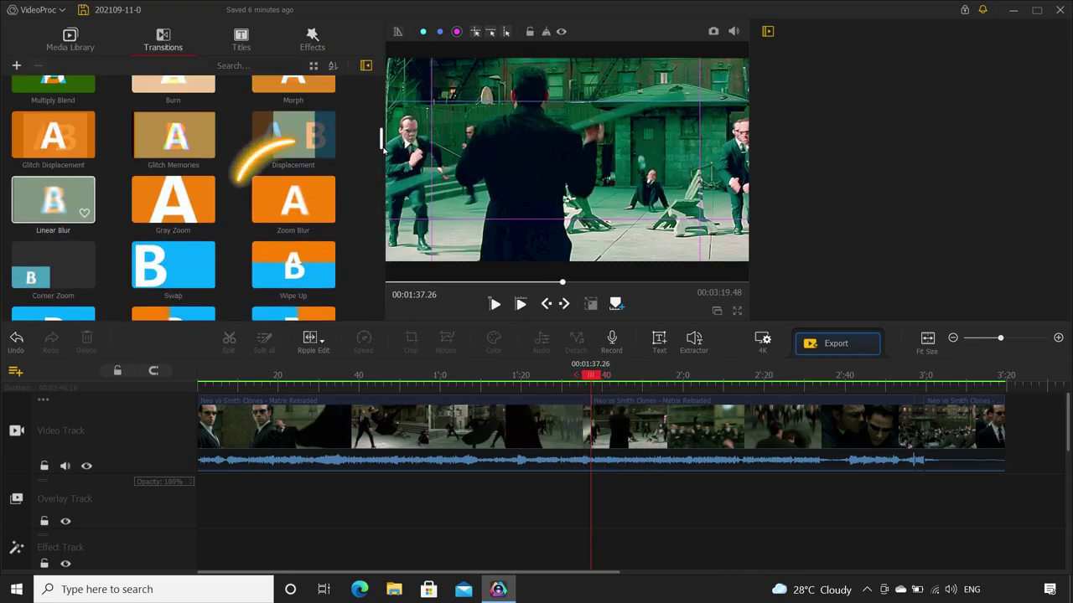
{"action": "left_click_drag", "start_coordinate": [294, 200], "coordinate": [545, 440]}
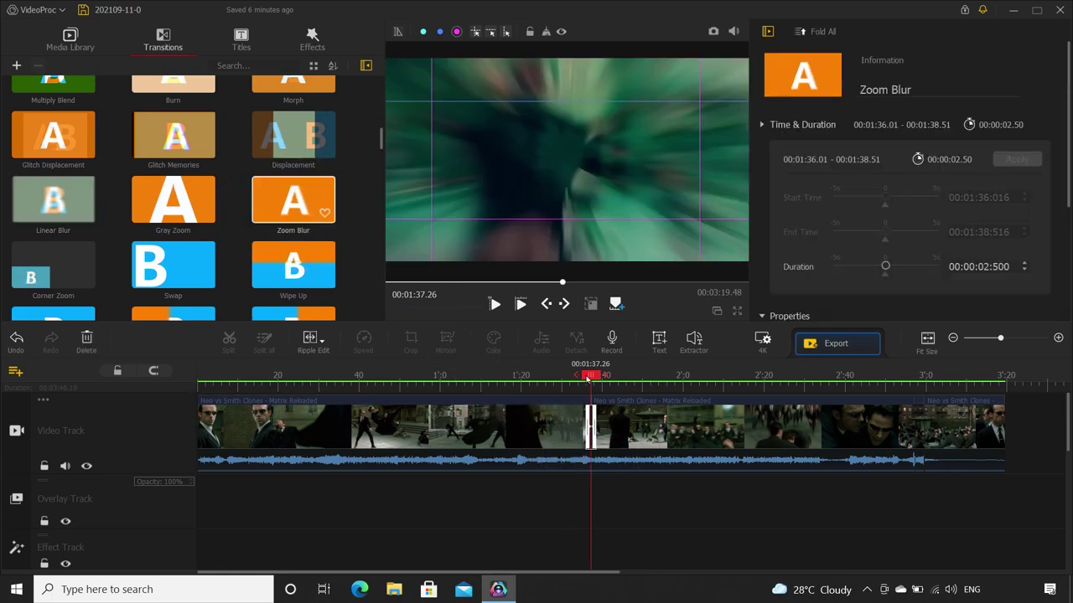
{"action": "left_click", "coordinate": [495, 304]}
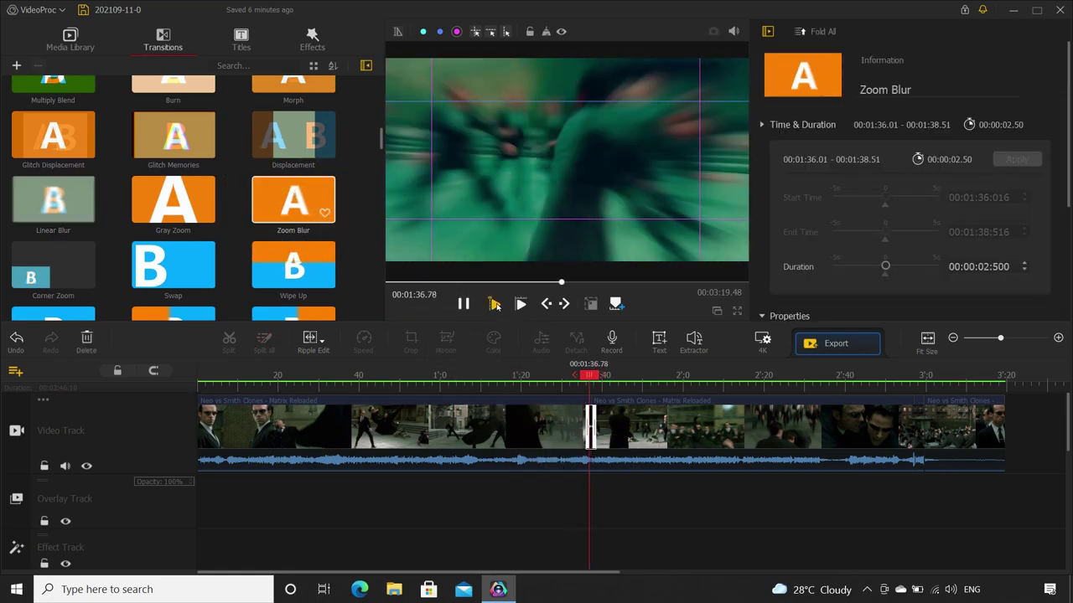
Put a Fade to Black transition at the cut and preview it.
{"action": "left_click_drag", "start_coordinate": [383, 138], "coordinate": [382, 84]}
{"action": "left_click_drag", "start_coordinate": [156, 127], "coordinate": [586, 427]}
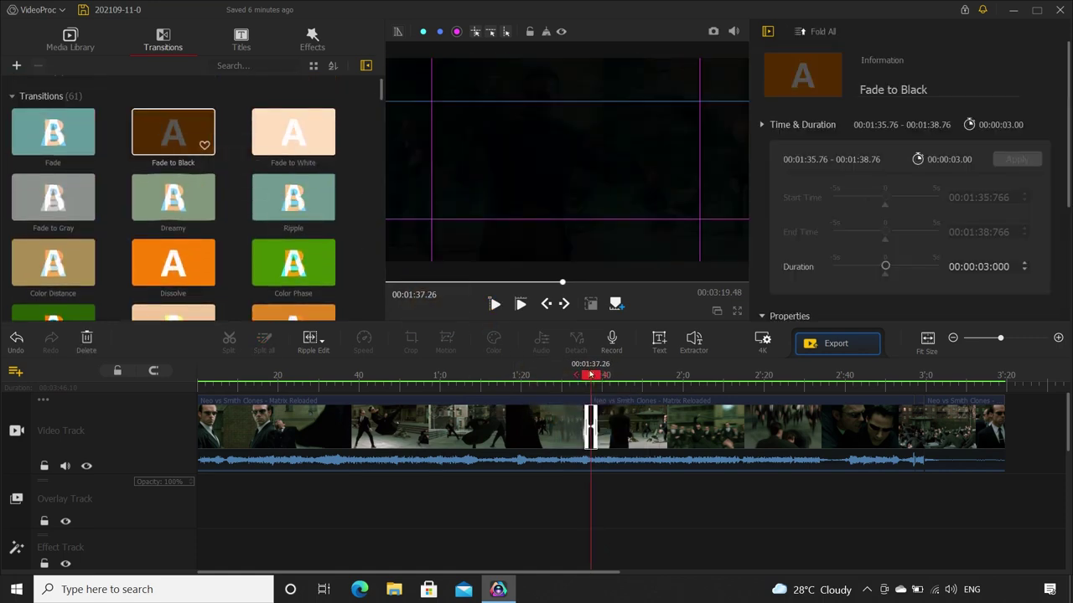
{"action": "left_click", "coordinate": [494, 305]}
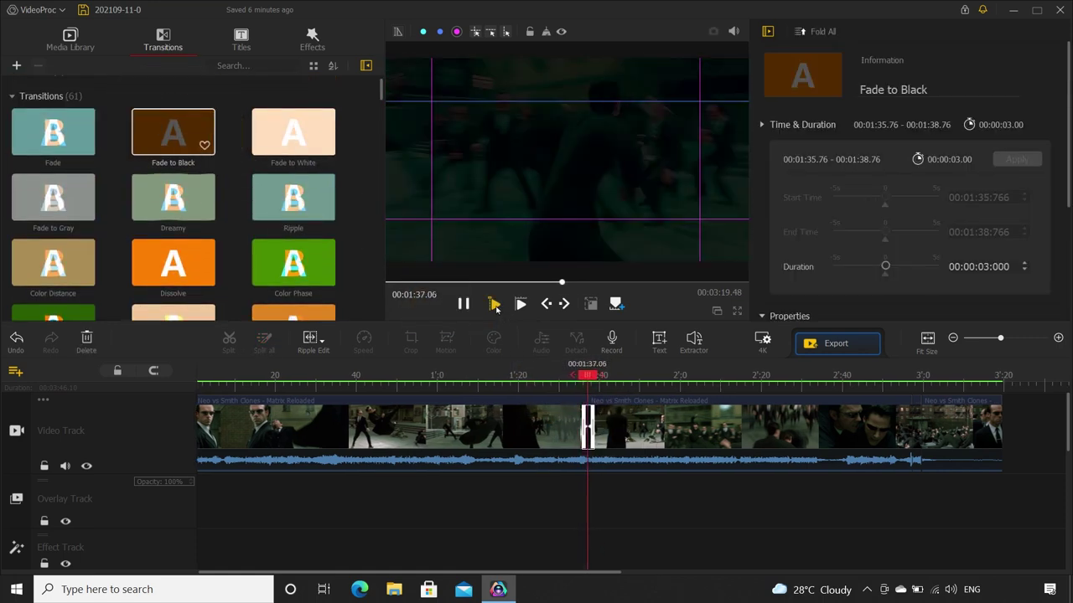
{"action": "left_click", "coordinate": [462, 304]}
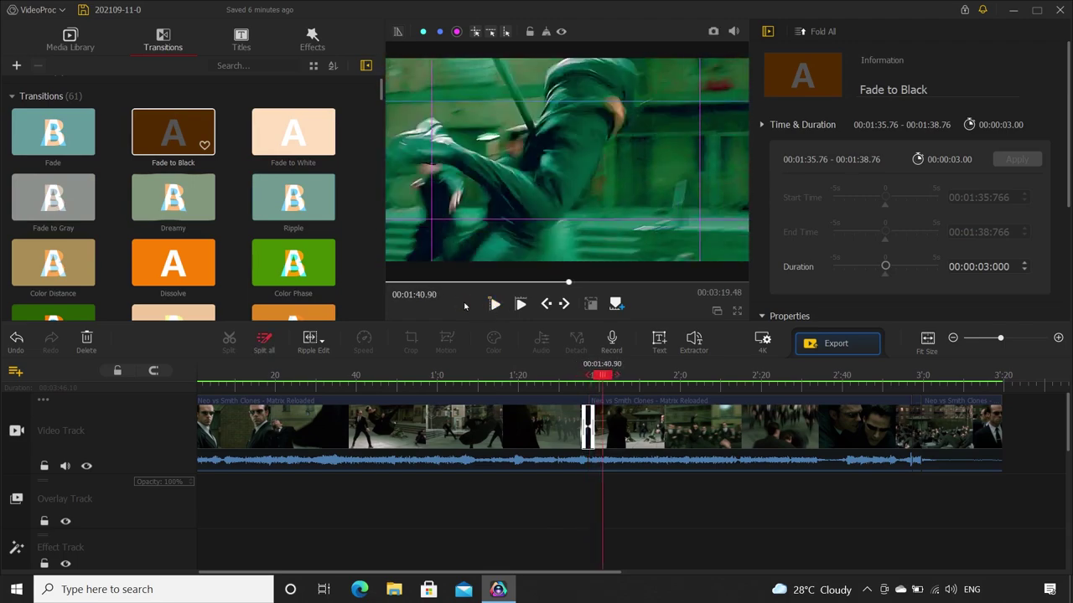
Detach the Neo vs Smith Clones clip's audio onto its own track and select it.
{"action": "left_click", "coordinate": [634, 429]}
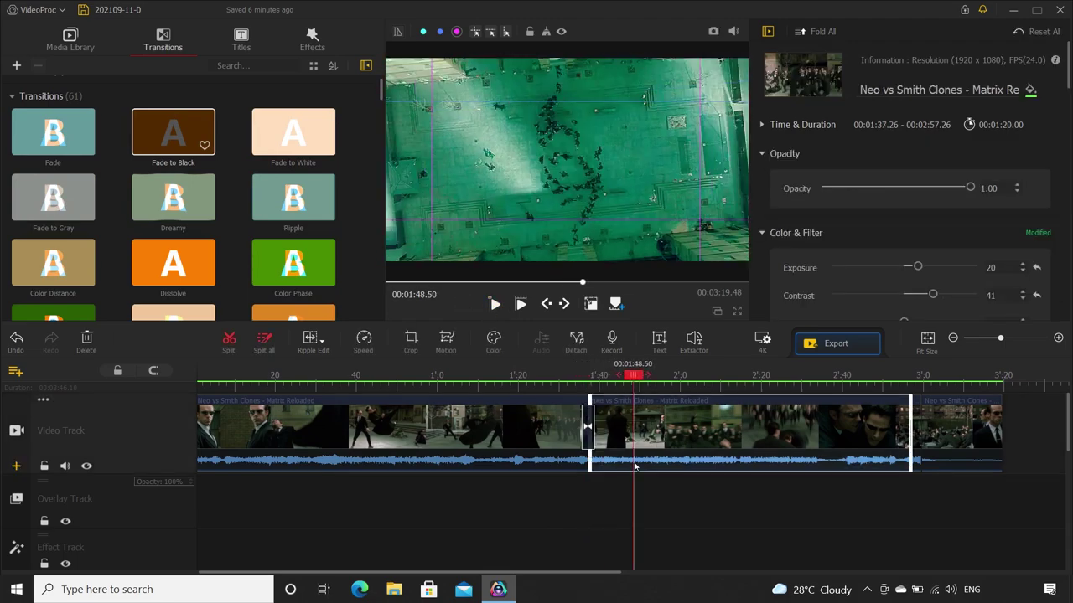
{"action": "right_click", "coordinate": [638, 436]}
{"action": "left_click", "coordinate": [673, 495]}
{"action": "left_click", "coordinate": [668, 473]}
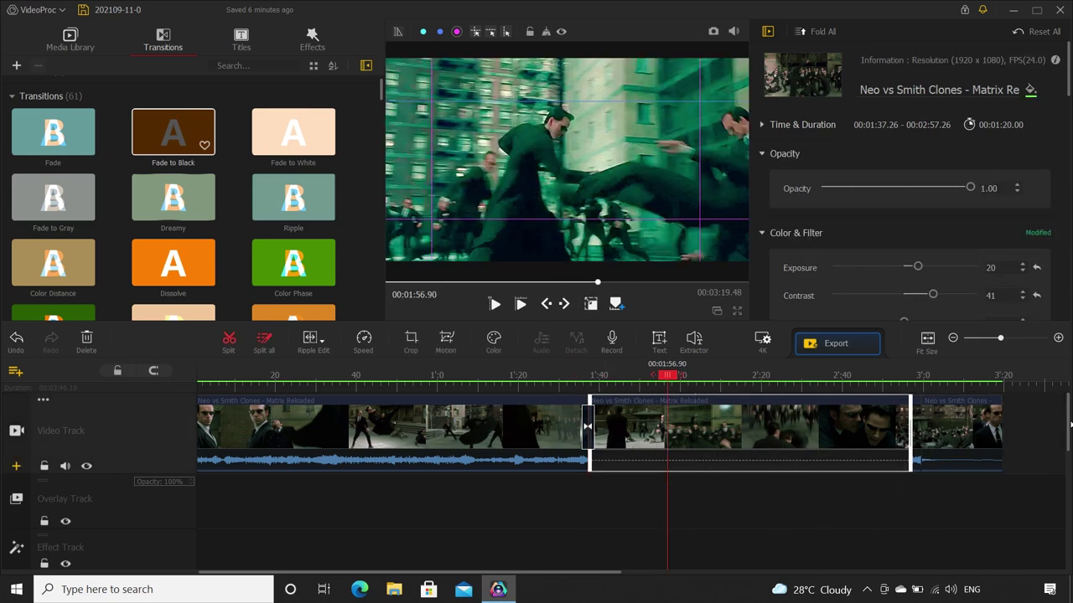
{"action": "left_click_drag", "start_coordinate": [1070, 425], "coordinate": [1070, 513]}
{"action": "left_click", "coordinate": [743, 526]}
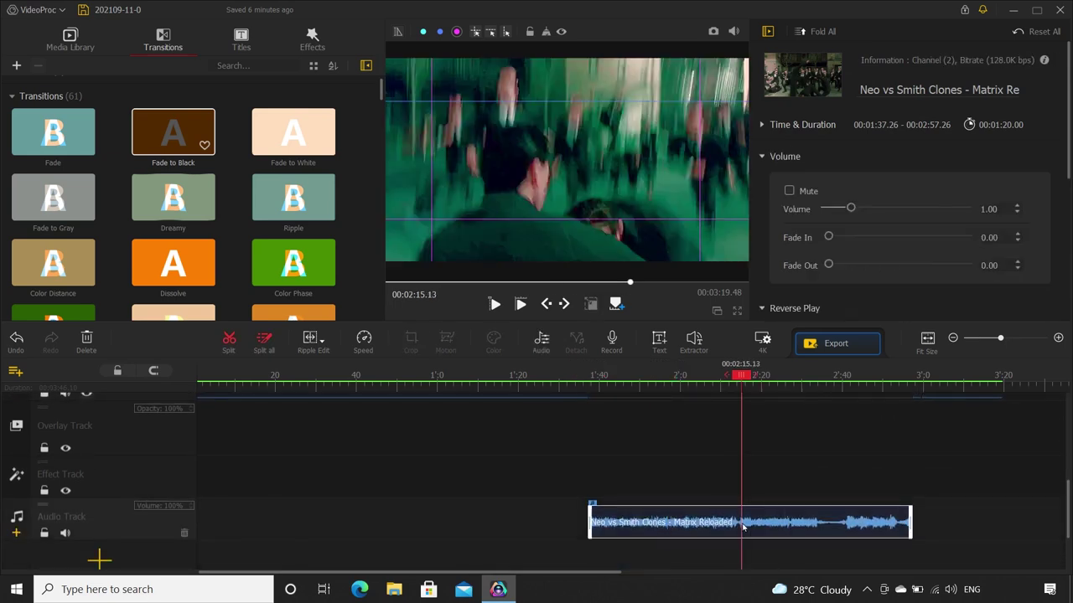
Apply the Auto Pan sound effect to the audio from 28.59 to 33.80 seconds.
{"action": "left_click", "coordinate": [540, 338]}
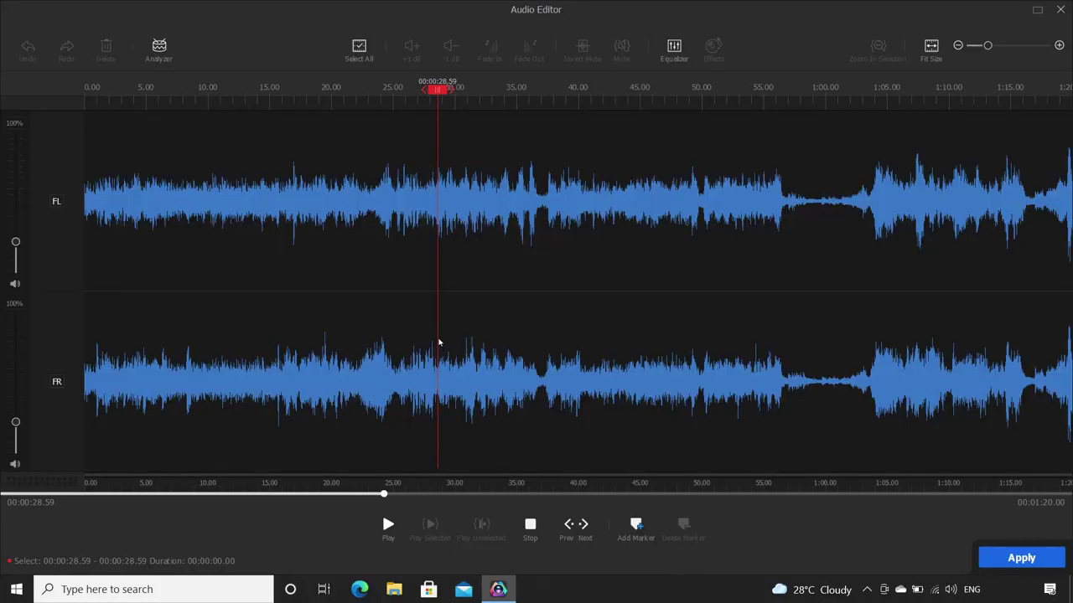
{"action": "left_click_drag", "start_coordinate": [438, 342], "coordinate": [504, 352]}
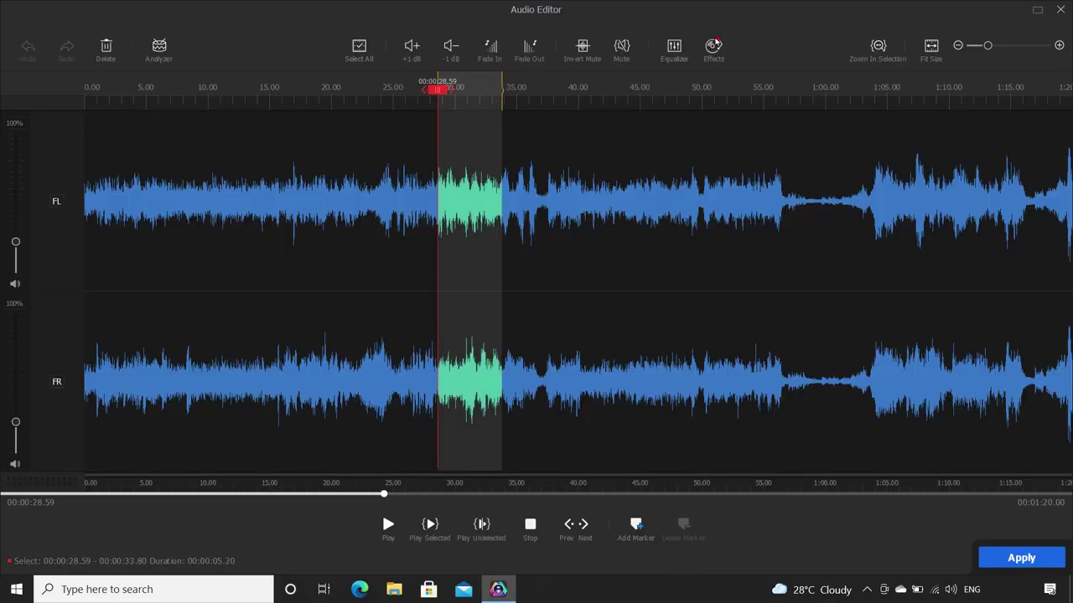
{"action": "left_click", "coordinate": [714, 46]}
{"action": "left_click", "coordinate": [584, 282]}
{"action": "left_click", "coordinate": [819, 486]}
Select the audio from 5.24 to 26.28 seconds and run beat analysis on it.
{"action": "left_click_drag", "start_coordinate": [149, 151], "coordinate": [409, 151]}
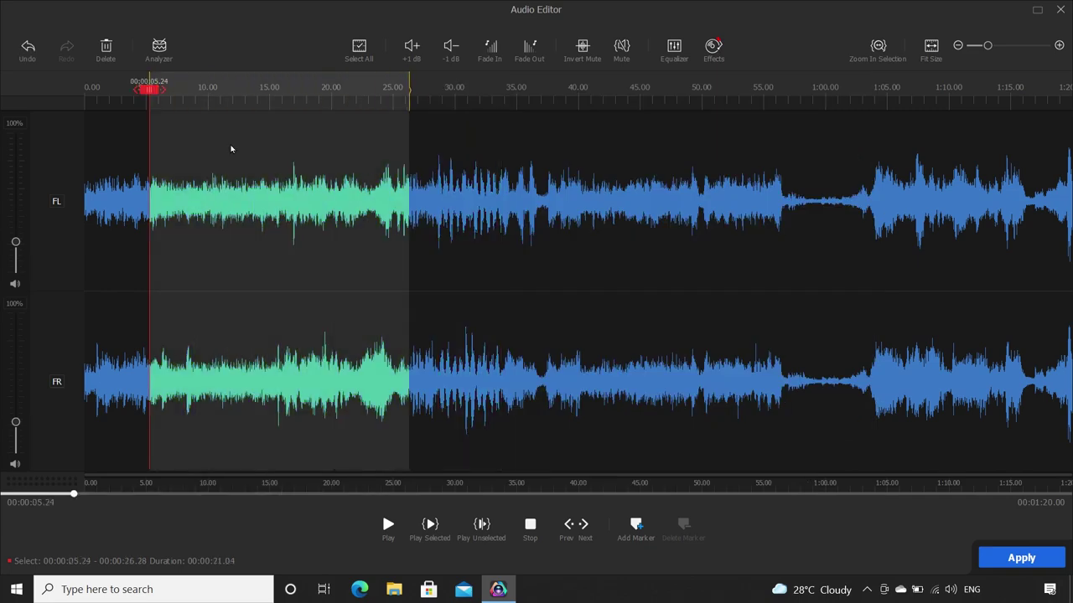
{"action": "left_click", "coordinate": [159, 49]}
{"action": "left_click", "coordinate": [538, 405]}
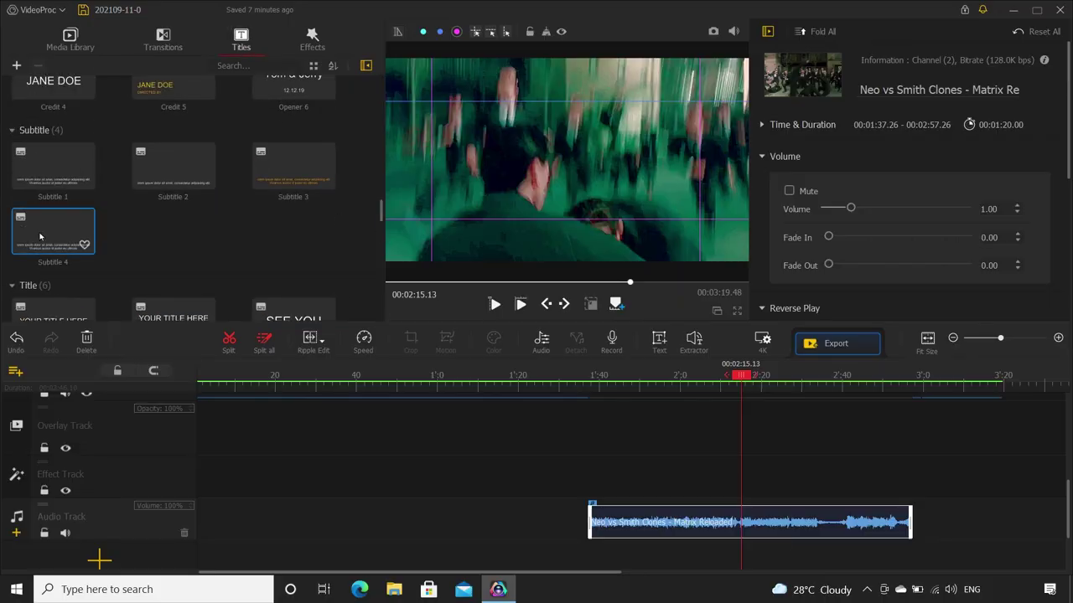
Place Subtitle 4 on the Subtitle Track from 01:45.73 to 01:50.73.
{"action": "left_click_drag", "start_coordinate": [40, 237], "coordinate": [633, 495]}
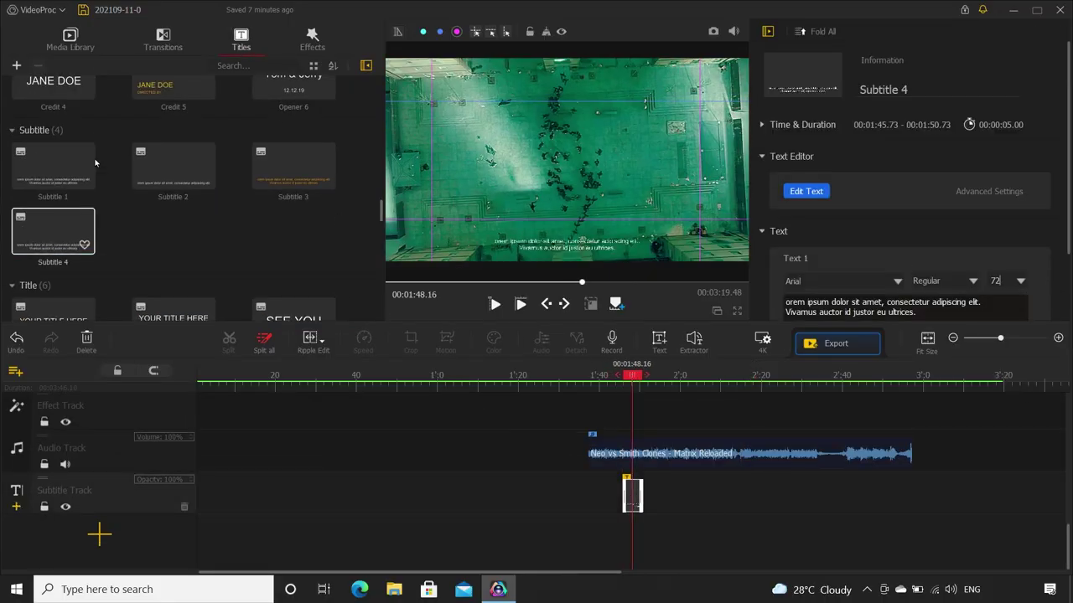